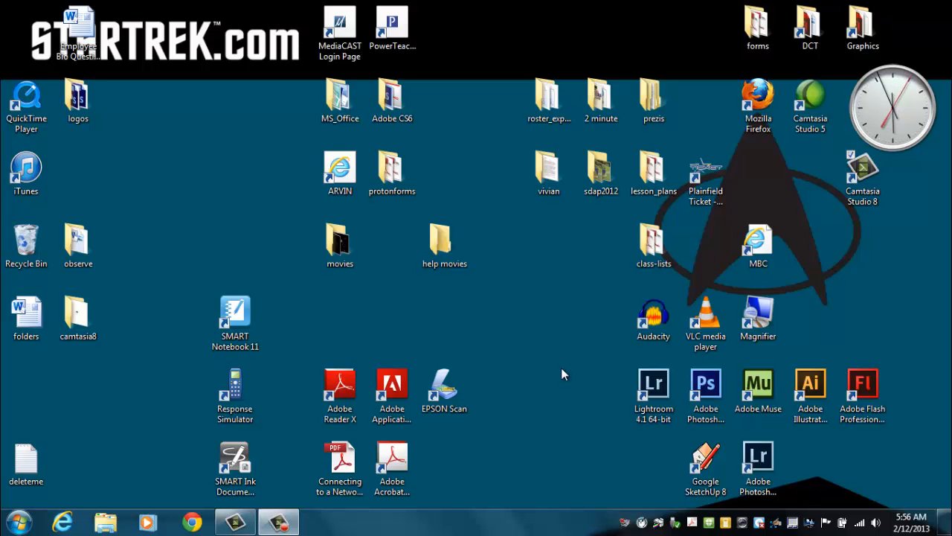
Browse the Courses (L:) drive to the Period 3 class folder's Assignments > 004_Audacity > session 005_Splitting Tracks folder
{"action": "left_click", "coordinate": [20, 522]}
{"action": "left_click", "coordinate": [223, 320]}
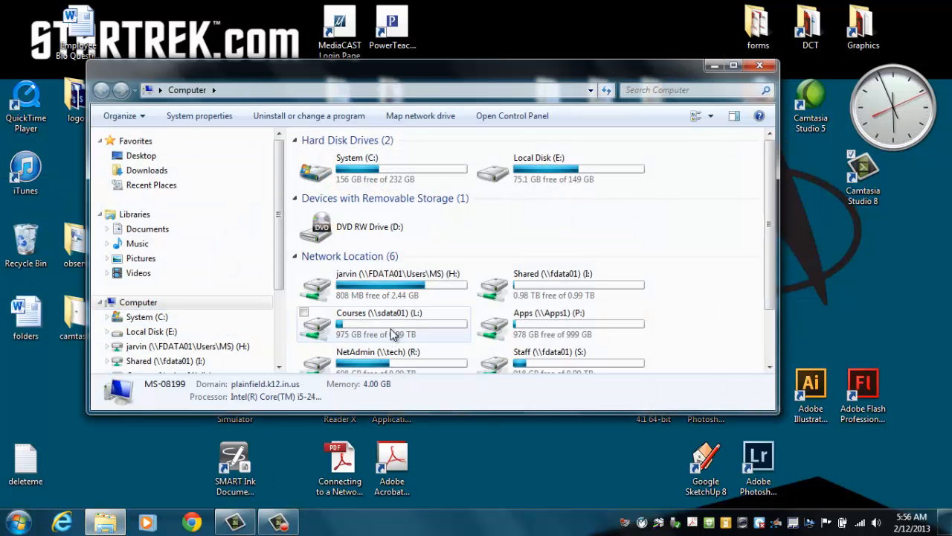
{"action": "double_click", "coordinate": [391, 333]}
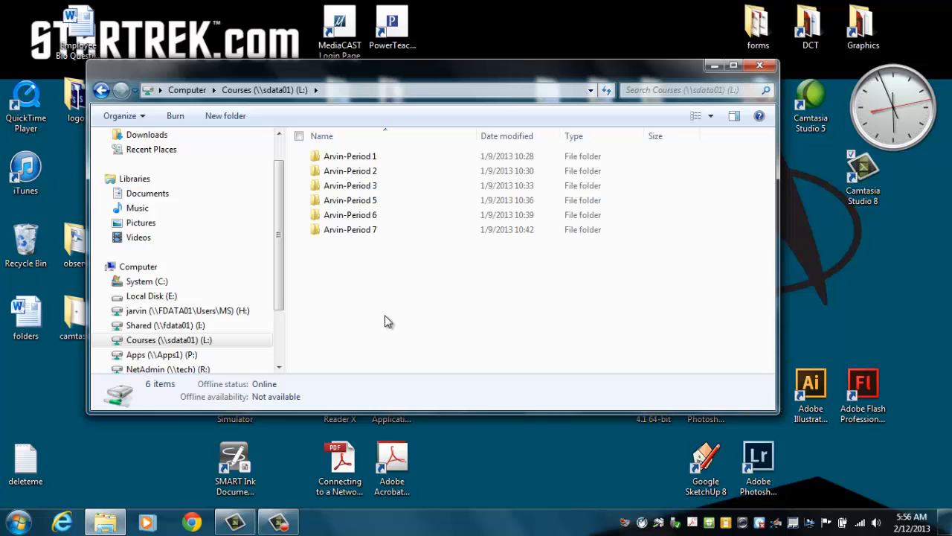
{"action": "left_click", "coordinate": [355, 187]}
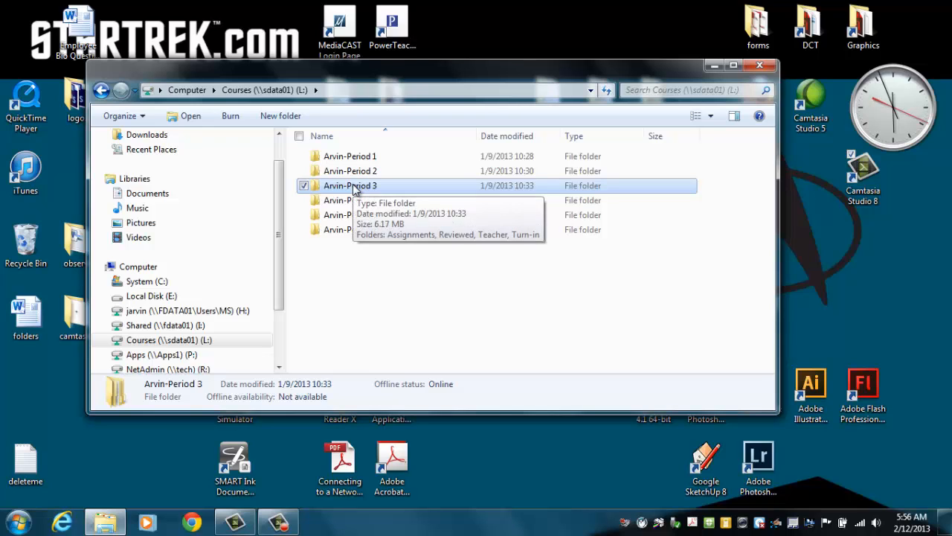
{"action": "double_click", "coordinate": [354, 186]}
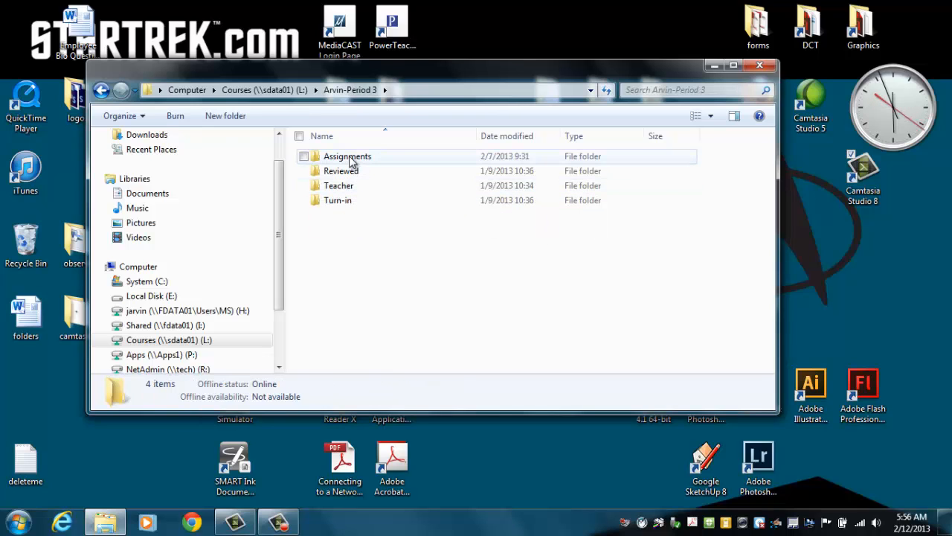
{"action": "double_click", "coordinate": [351, 158]}
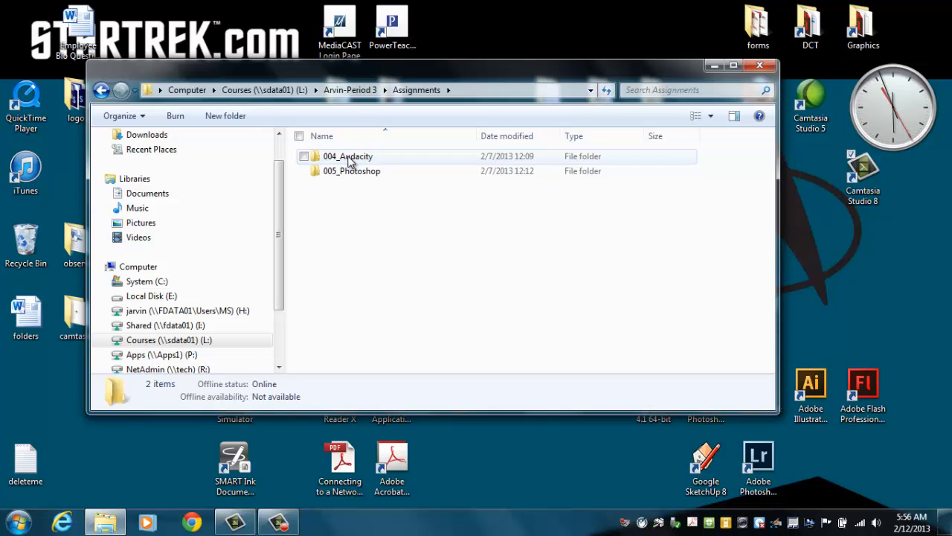
{"action": "double_click", "coordinate": [350, 159]}
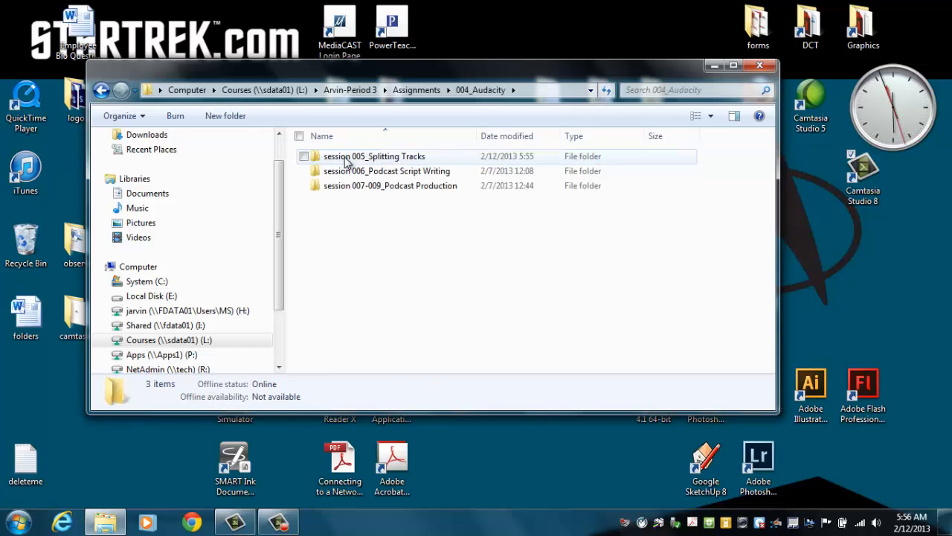
{"action": "double_click", "coordinate": [395, 159]}
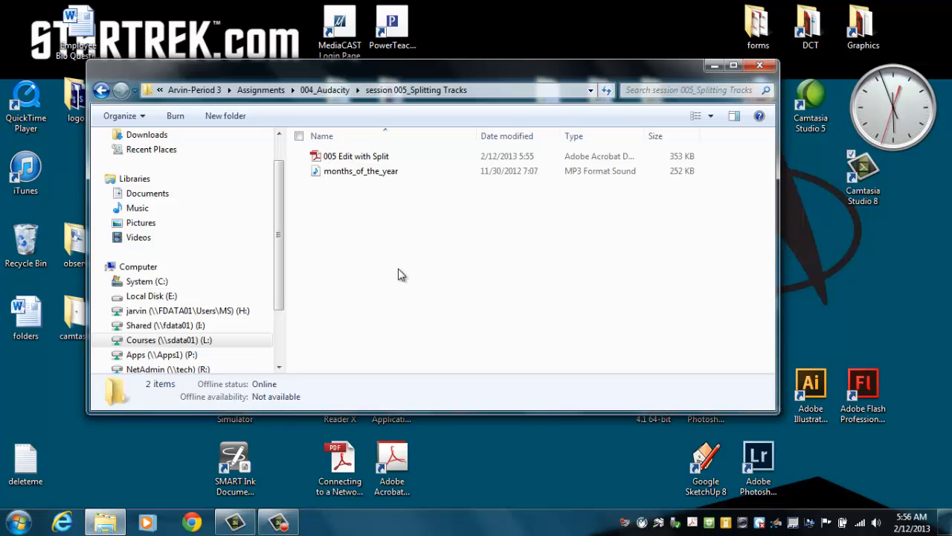
Open the 005 Edit with Split PDF and read its main idea and Getting Started instructions
{"action": "double_click", "coordinate": [356, 159]}
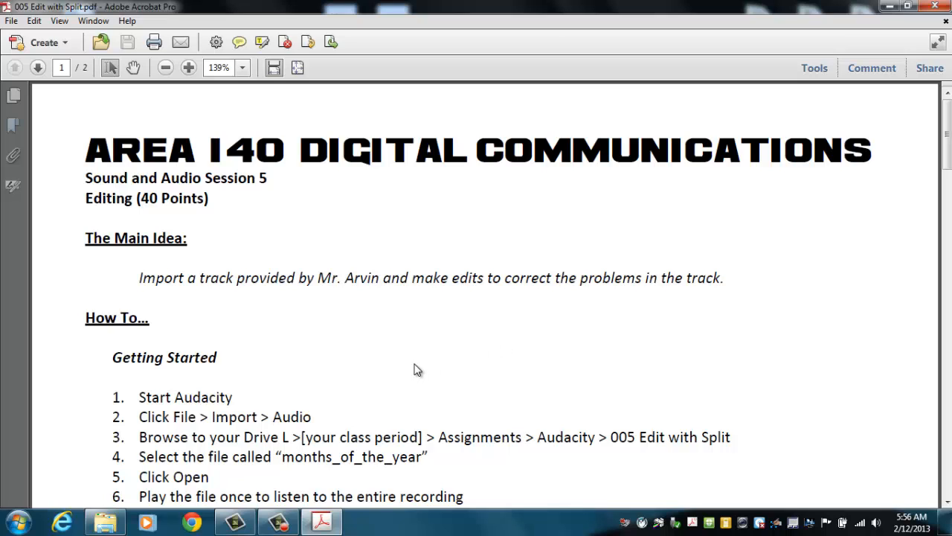
{"action": "scroll", "coordinate": [416, 369], "scroll_direction": "down", "scroll_amount": 2}
{"action": "scroll", "coordinate": [416, 370], "scroll_direction": "up", "scroll_amount": 1}
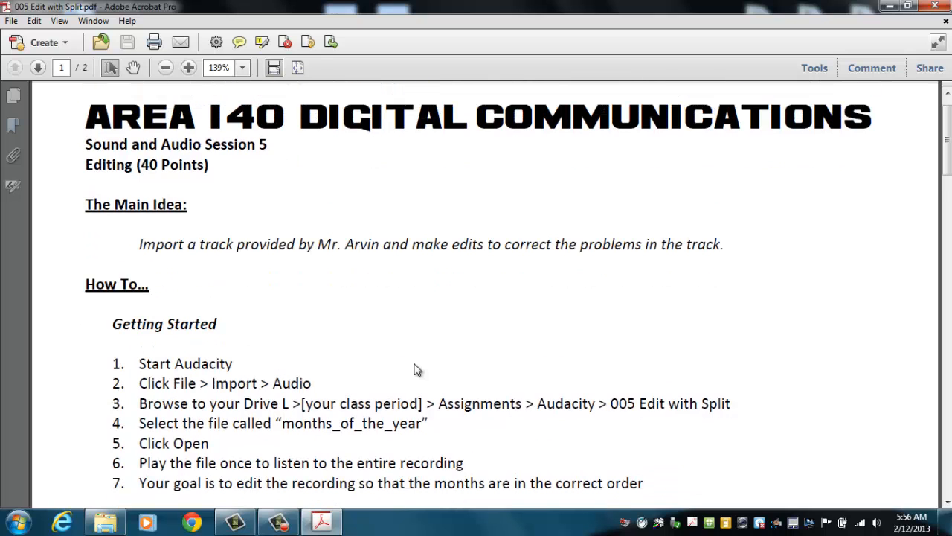
{"action": "scroll", "coordinate": [416, 370], "scroll_direction": "down", "scroll_amount": 1}
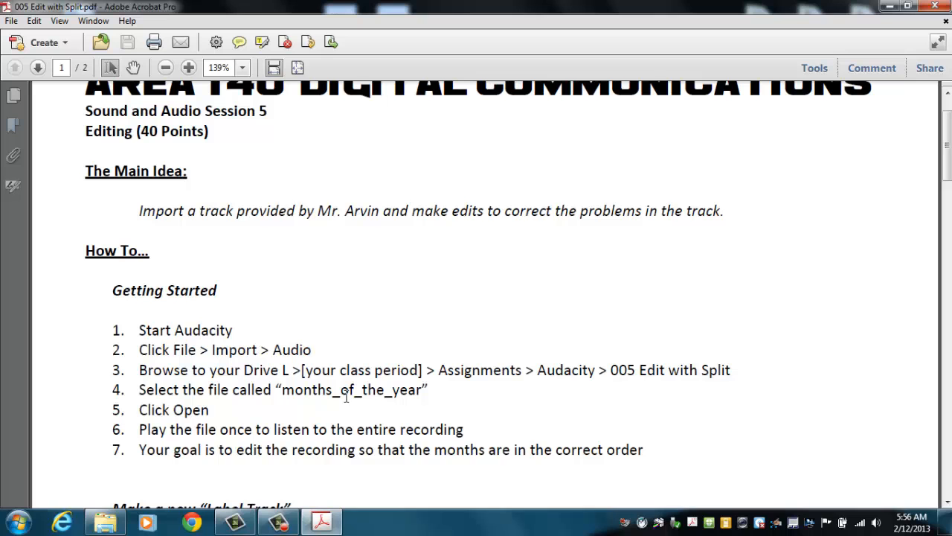
Minimize the PDF, close the folder window, and start Audacity, dismissing its welcome message
{"action": "left_click", "coordinate": [890, 6]}
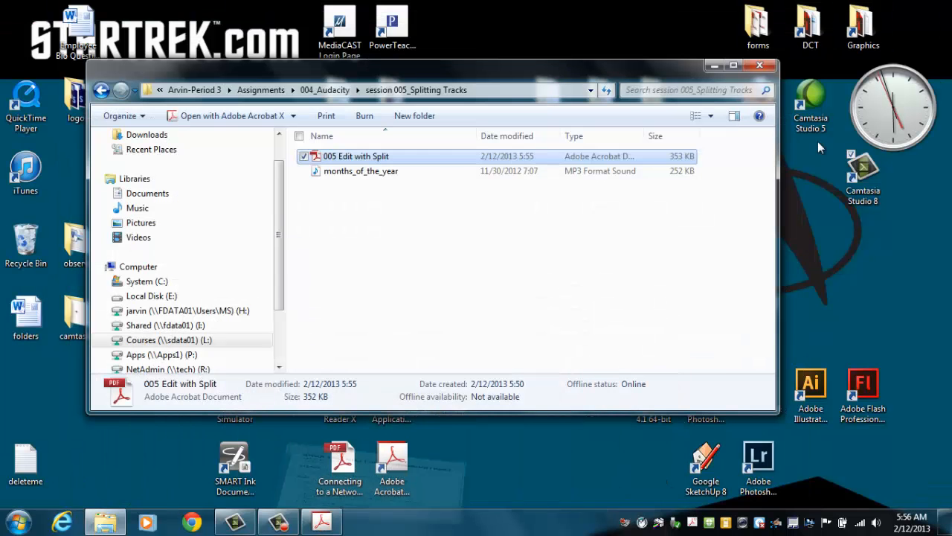
{"action": "left_click", "coordinate": [760, 66]}
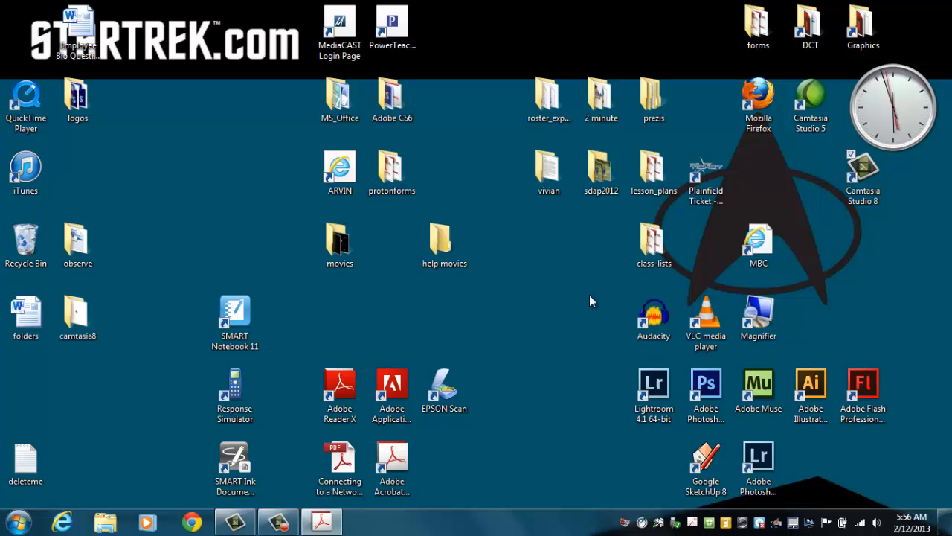
{"action": "double_click", "coordinate": [652, 314]}
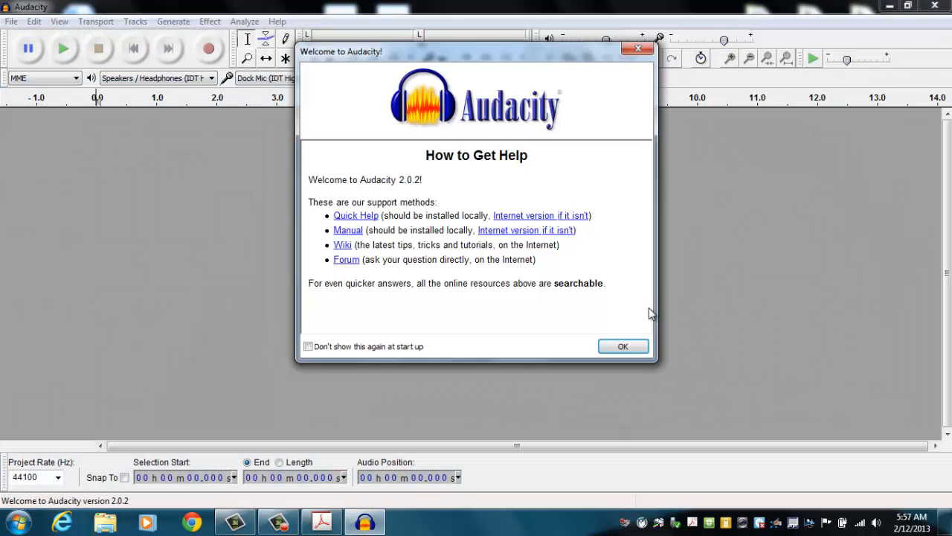
{"action": "left_click", "coordinate": [622, 347]}
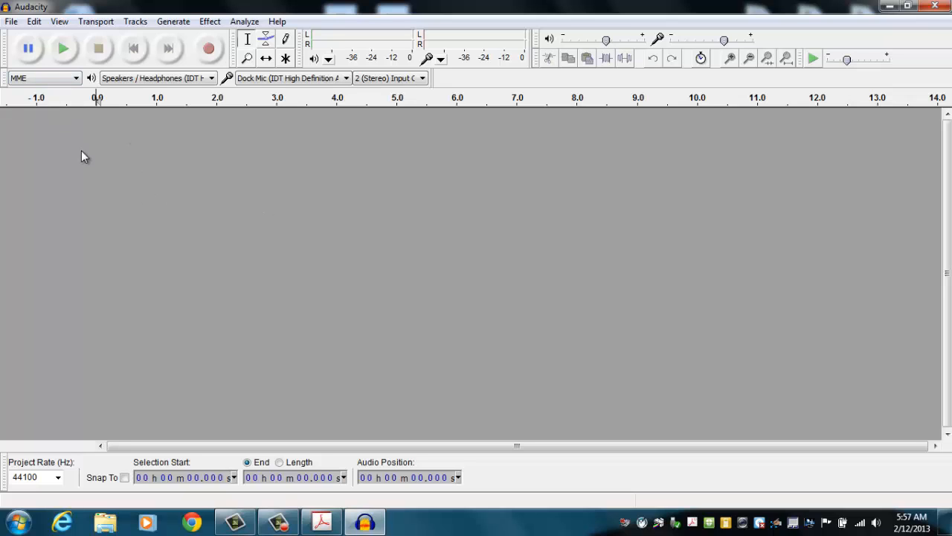
Import the months_of_the_year audio file from the Courses (L:) drive, in Period 3's Assignments > 004_Audacity > session 005_Splitting Tracks
{"action": "left_click", "coordinate": [12, 22]}
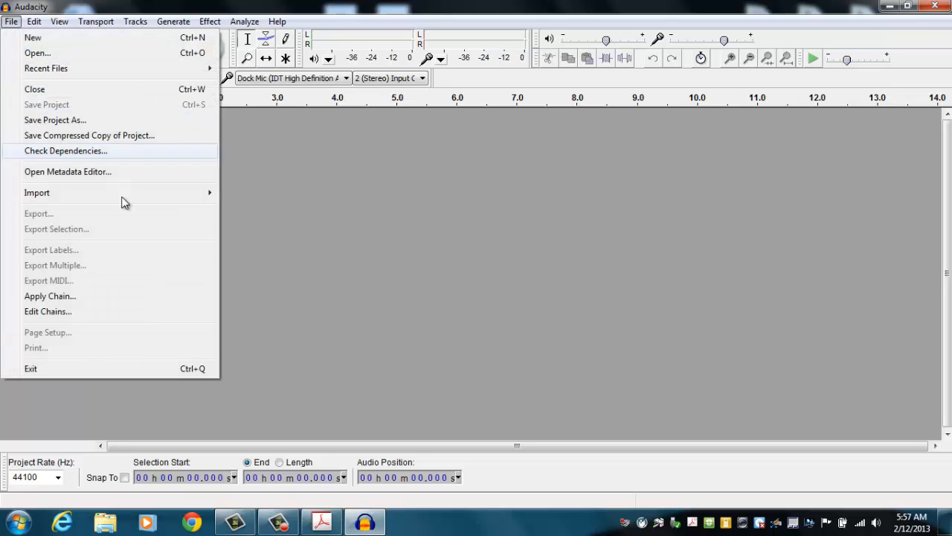
{"action": "mouse_move", "coordinate": [145, 195]}
{"action": "left_click", "coordinate": [304, 193]}
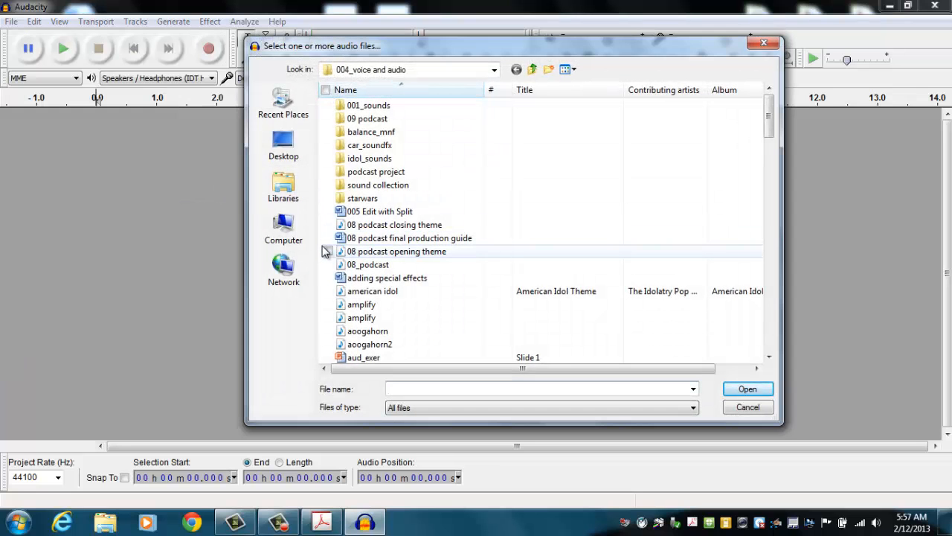
{"action": "left_click", "coordinate": [290, 231]}
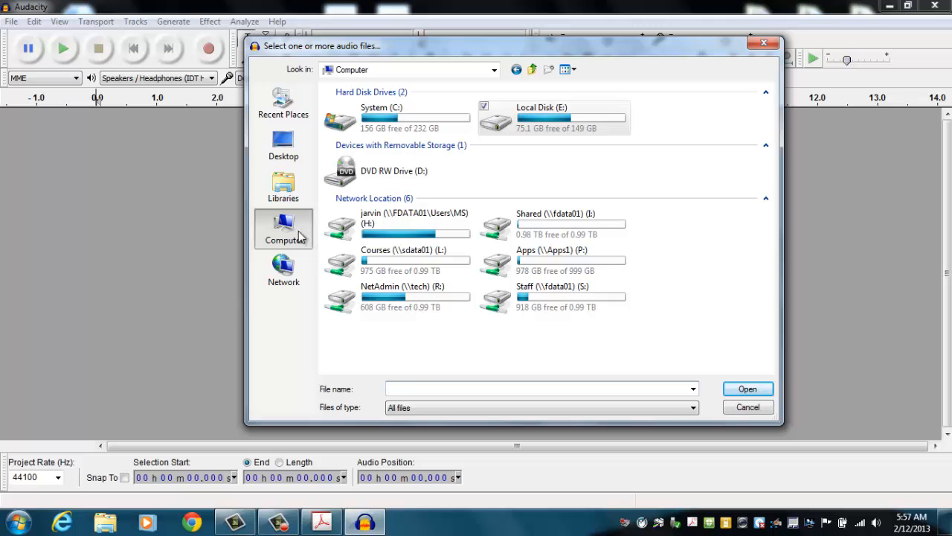
{"action": "left_click", "coordinate": [393, 261]}
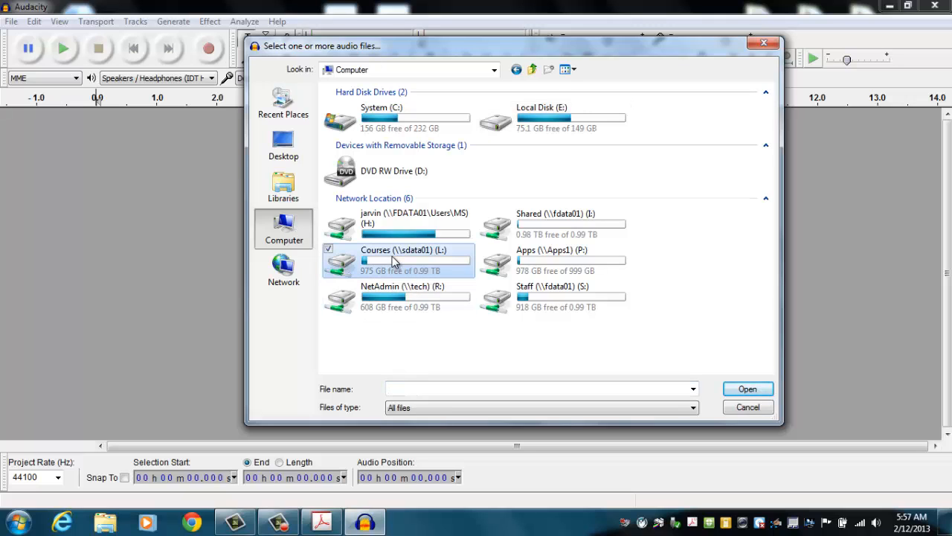
{"action": "double_click", "coordinate": [393, 260]}
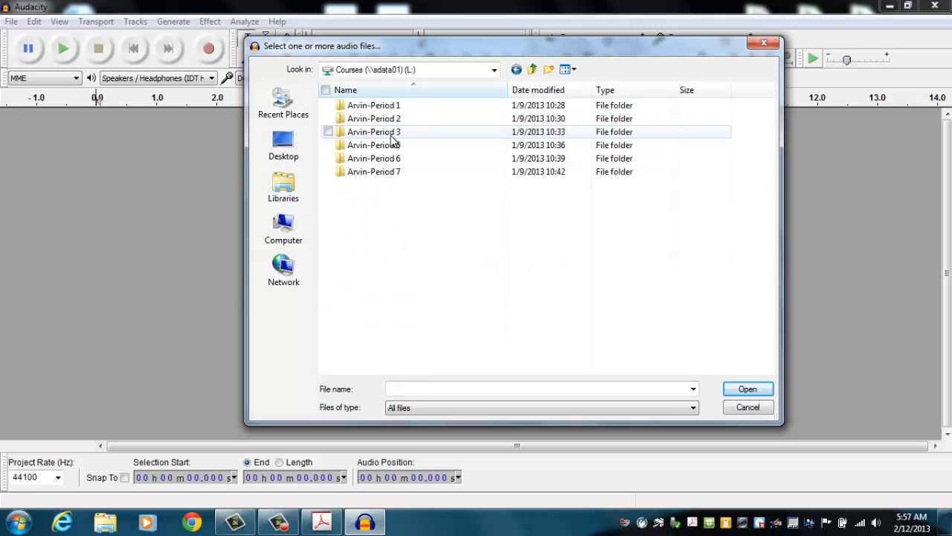
{"action": "left_click", "coordinate": [392, 136]}
{"action": "double_click", "coordinate": [391, 136]}
{"action": "double_click", "coordinate": [379, 107]}
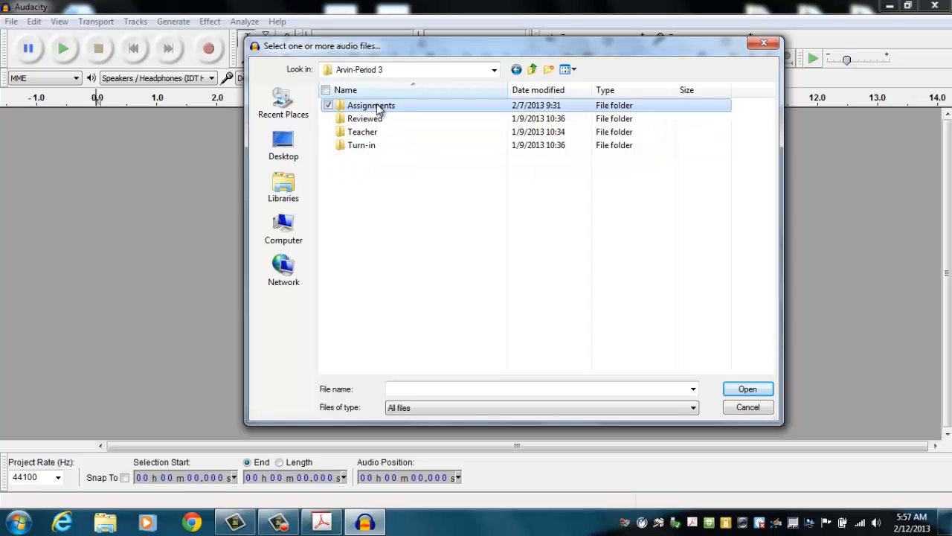
{"action": "double_click", "coordinate": [378, 106]}
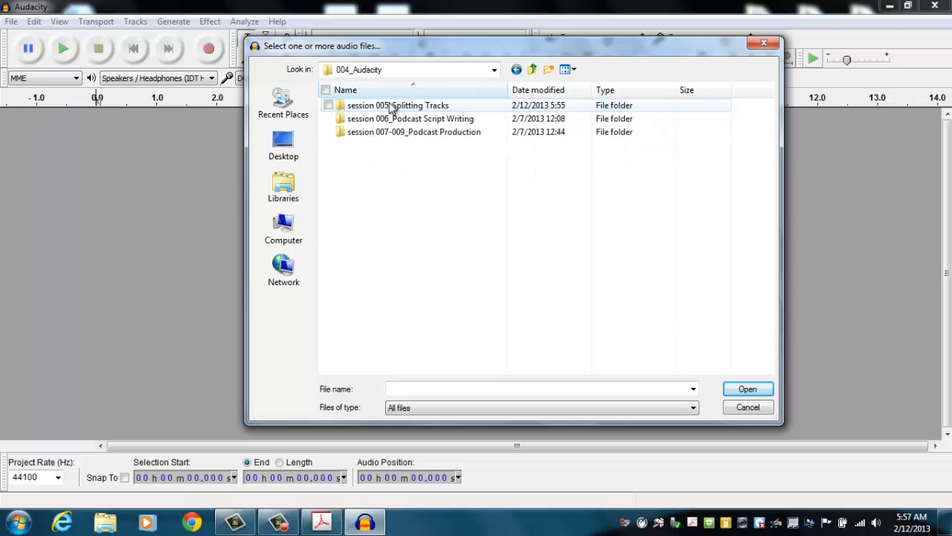
{"action": "double_click", "coordinate": [389, 107]}
{"action": "left_click", "coordinate": [373, 121]}
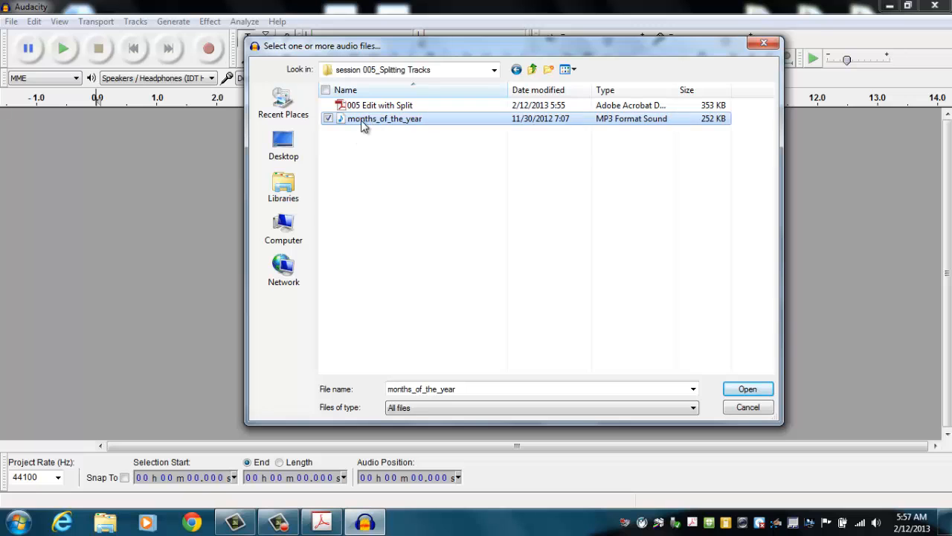
{"action": "left_click", "coordinate": [744, 389]}
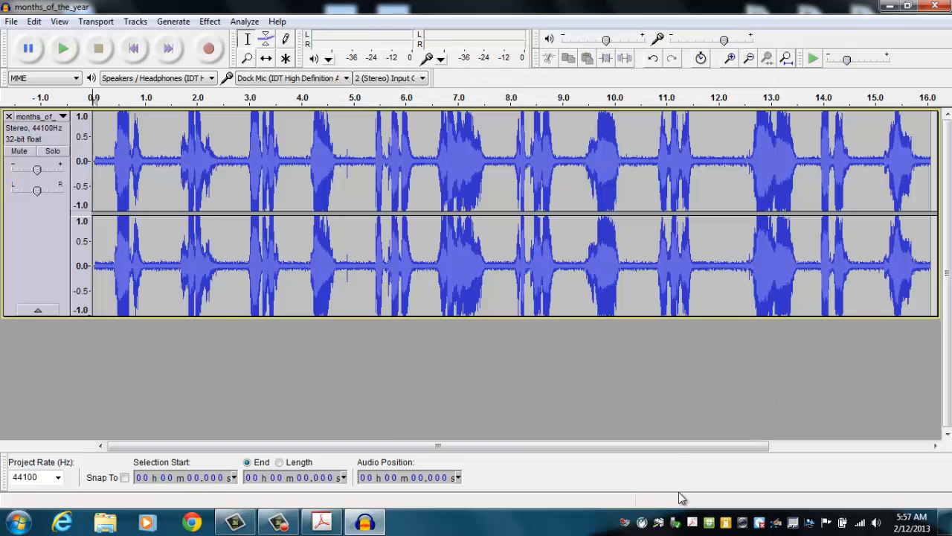
Play the imported months_of_the_year recording to hear the order of the months, and stop playback
{"action": "left_click", "coordinate": [63, 49]}
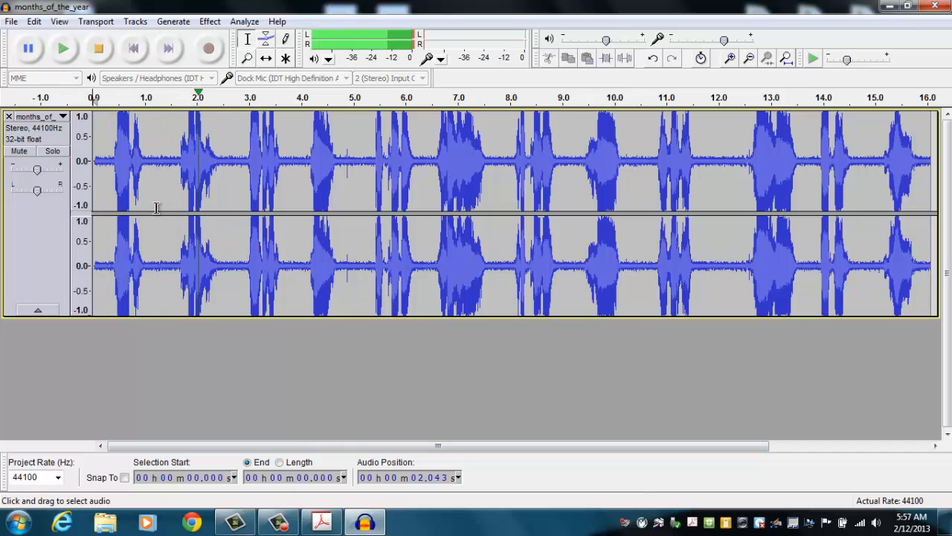
{"action": "left_click", "coordinate": [100, 52]}
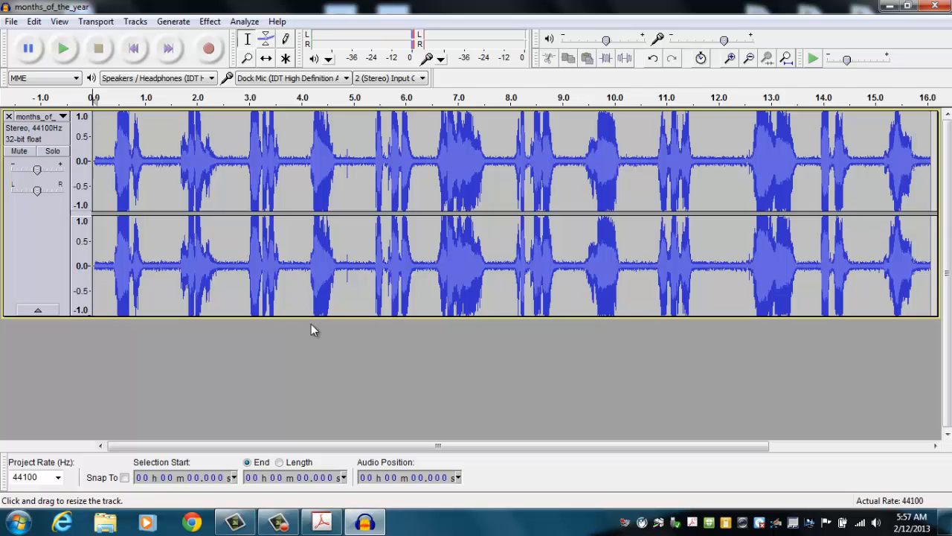
Switch to the 005 Edit with Split PDF in Adobe Acrobat and read the section on making a new label track
{"action": "mouse_move", "coordinate": [318, 529]}
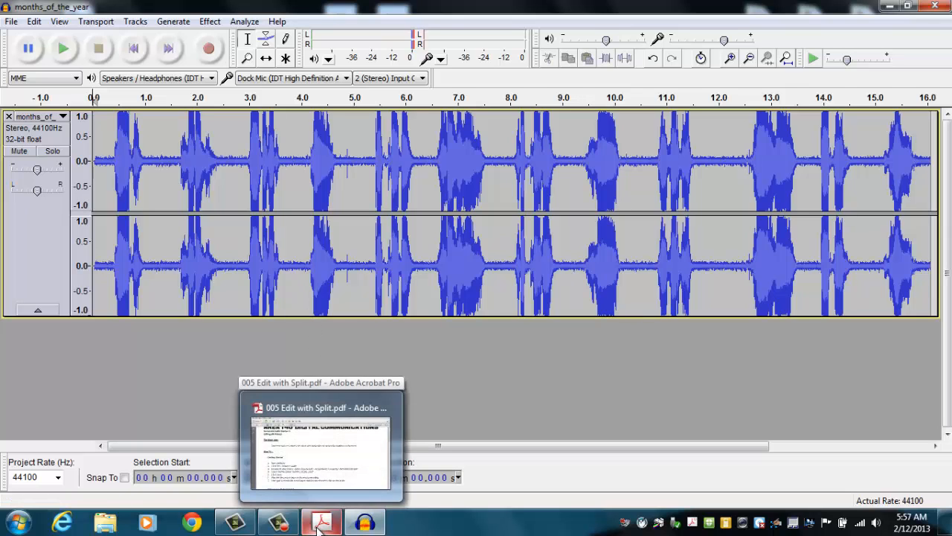
{"action": "left_click", "coordinate": [322, 446]}
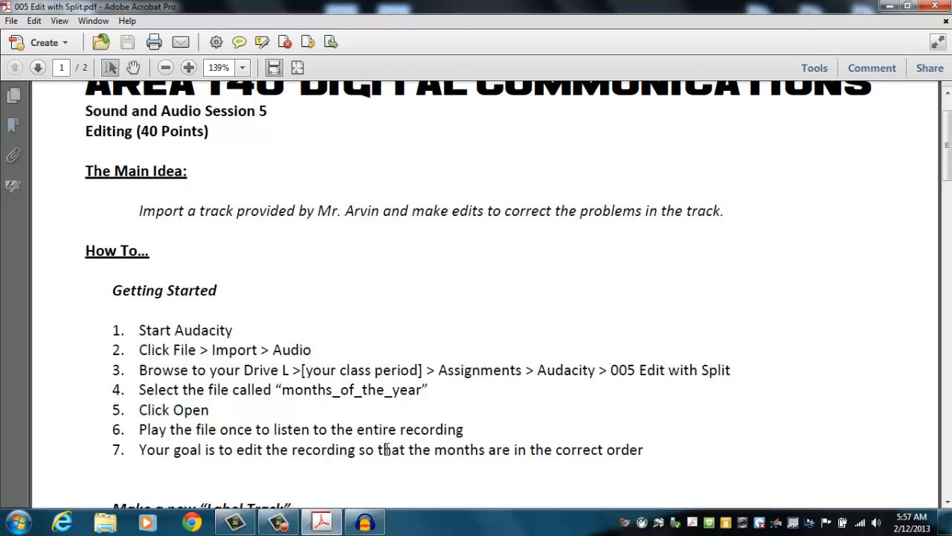
{"action": "scroll", "coordinate": [388, 452], "scroll_direction": "down", "scroll_amount": 1}
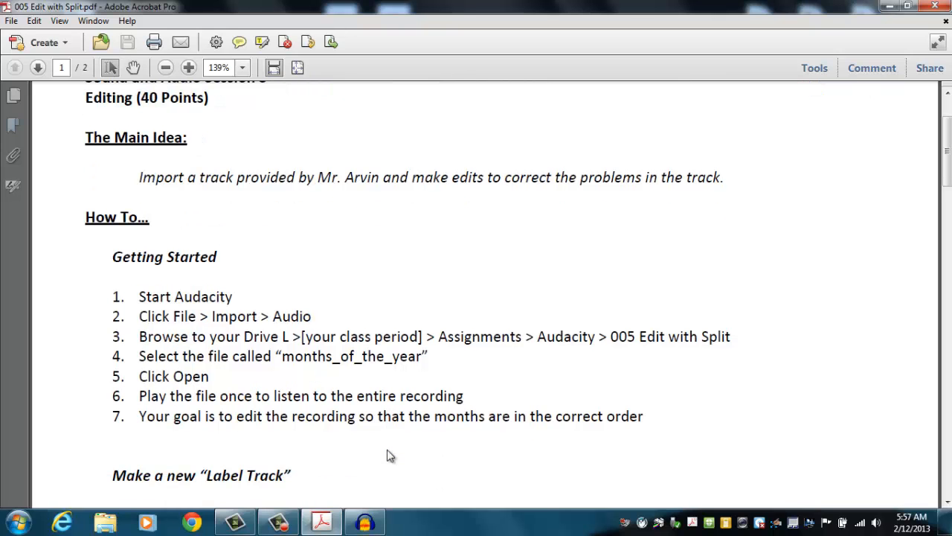
{"action": "scroll", "coordinate": [390, 455], "scroll_direction": "down", "scroll_amount": 3}
{"action": "scroll", "coordinate": [387, 448], "scroll_direction": "down", "scroll_amount": 5}
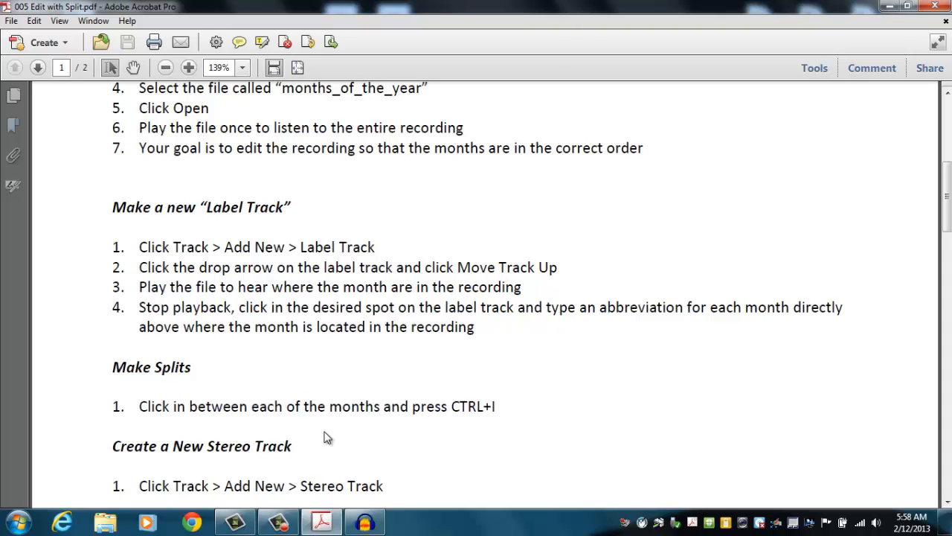
Switch back to Audacity and add a new label track to the months_of_the_year project
{"action": "left_click", "coordinate": [369, 524]}
{"action": "left_click", "coordinate": [135, 22]}
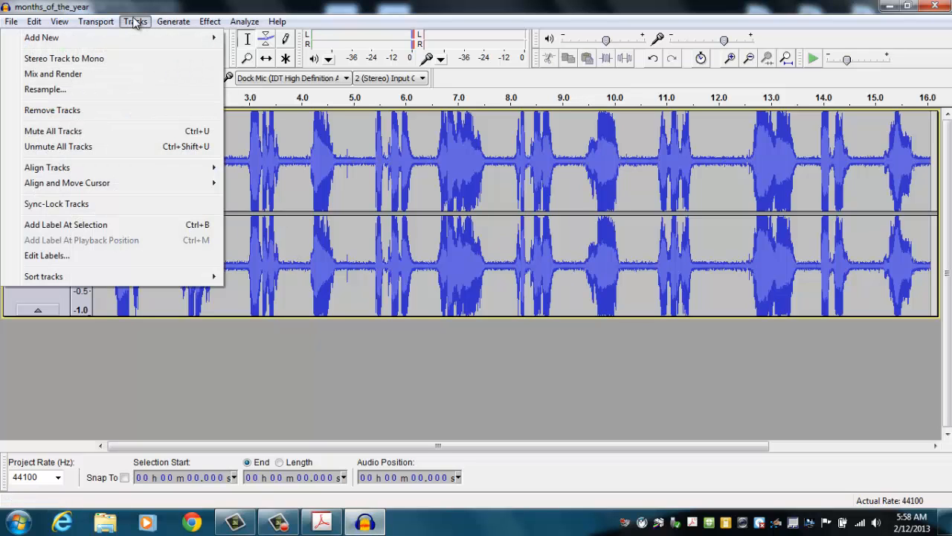
{"action": "mouse_move", "coordinate": [211, 37]}
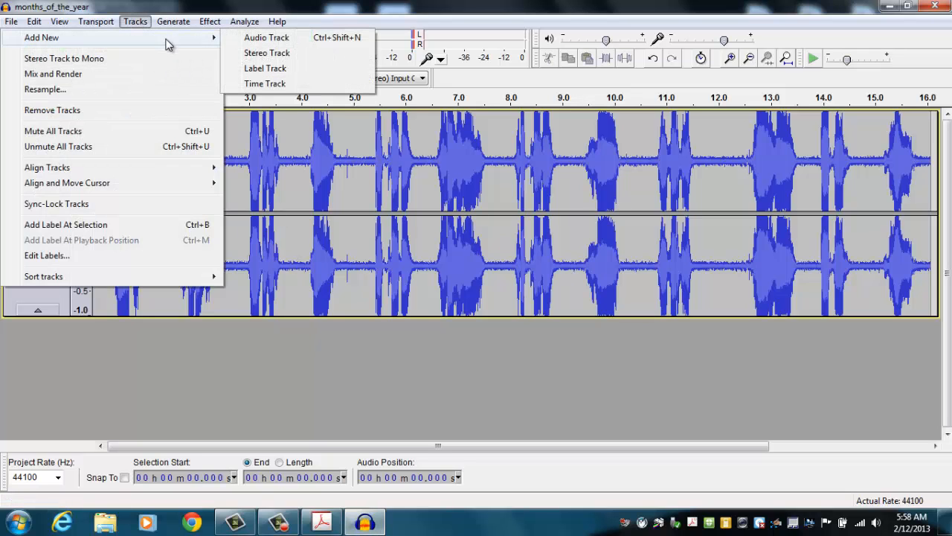
{"action": "left_click", "coordinate": [266, 68]}
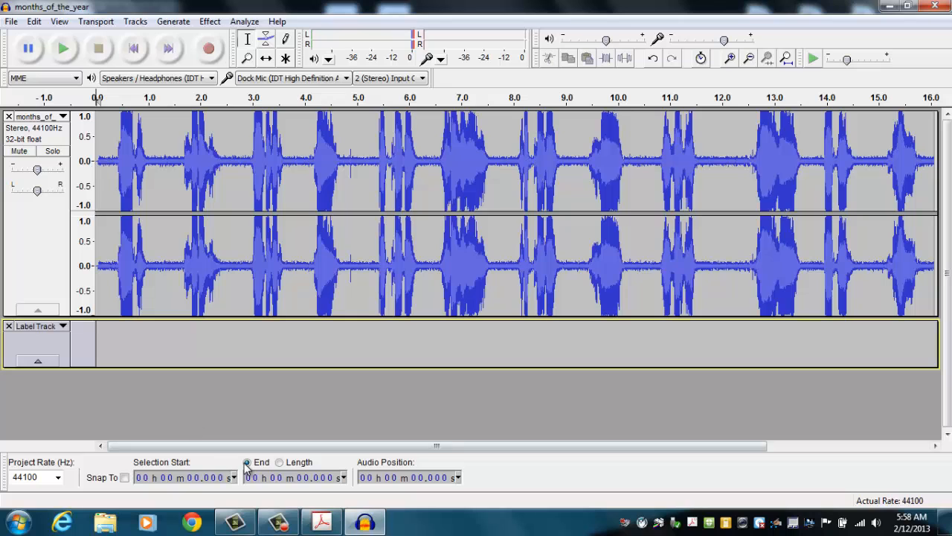
Check the label track instructions in the Adobe Acrobat worksheet, and in Audacity move the label track above the months_of_the_year track
{"action": "left_click", "coordinate": [320, 525]}
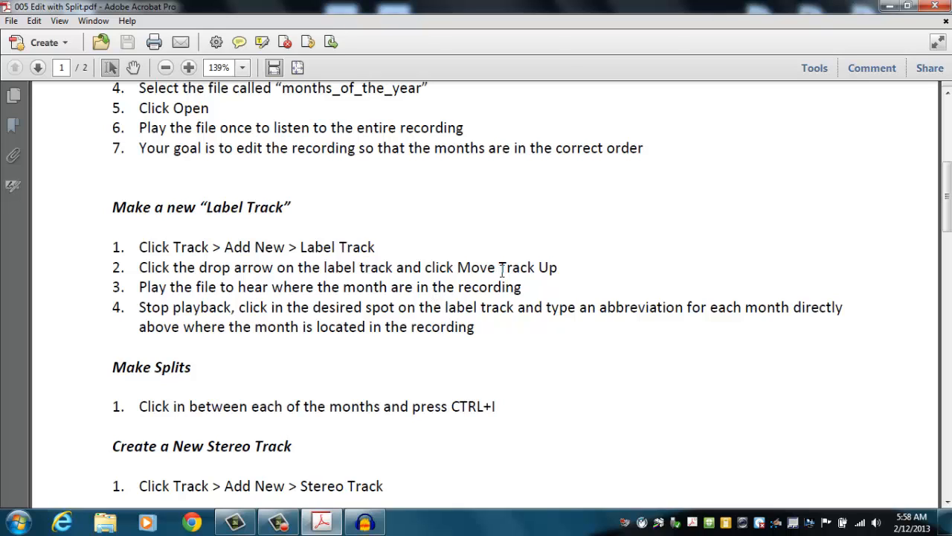
{"action": "left_click", "coordinate": [364, 520]}
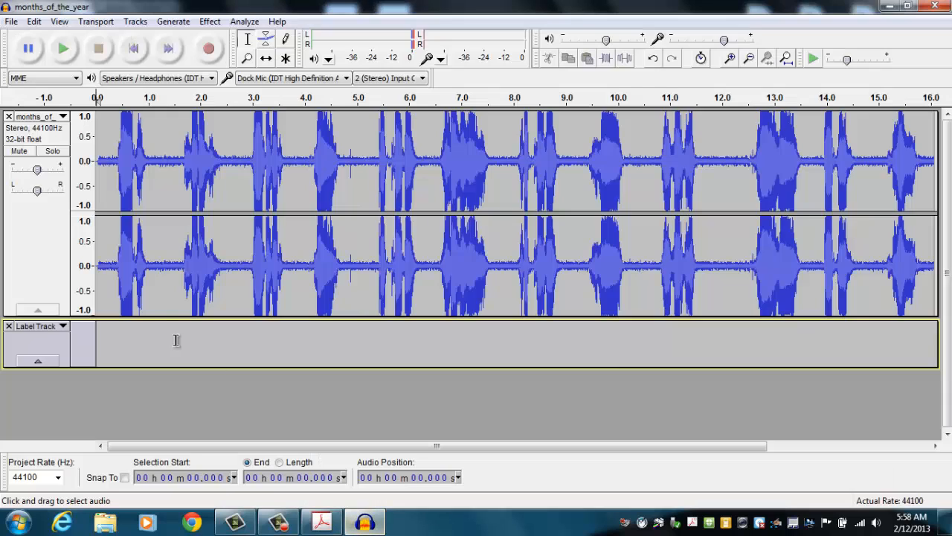
{"action": "left_click", "coordinate": [63, 327]}
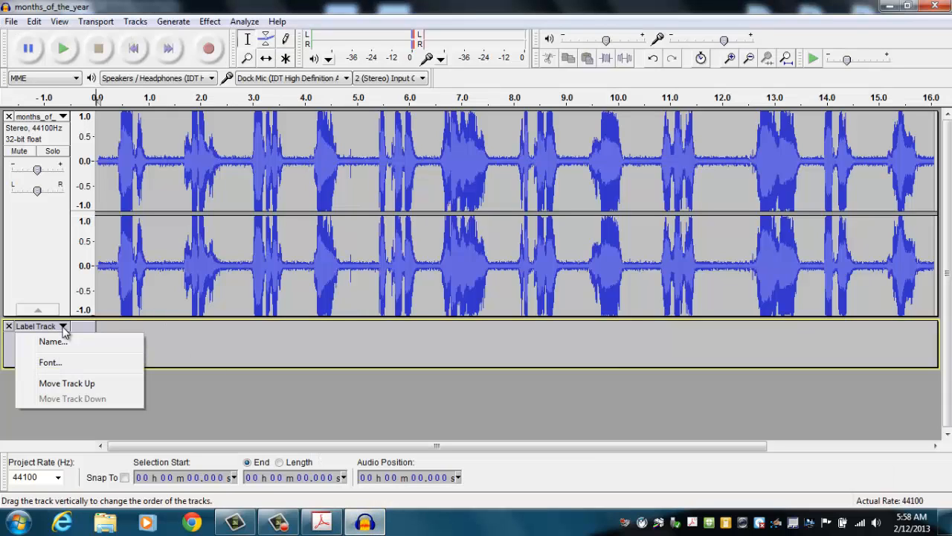
{"action": "left_click", "coordinate": [78, 384]}
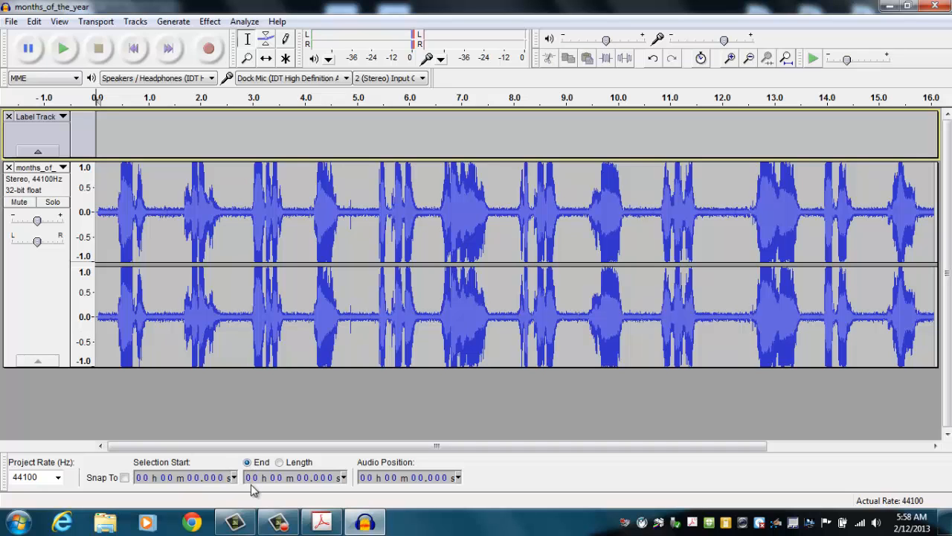
Reread the labelling instructions in the Adobe Acrobat worksheet and play the first month of the recording in Audacity
{"action": "left_click", "coordinate": [322, 522]}
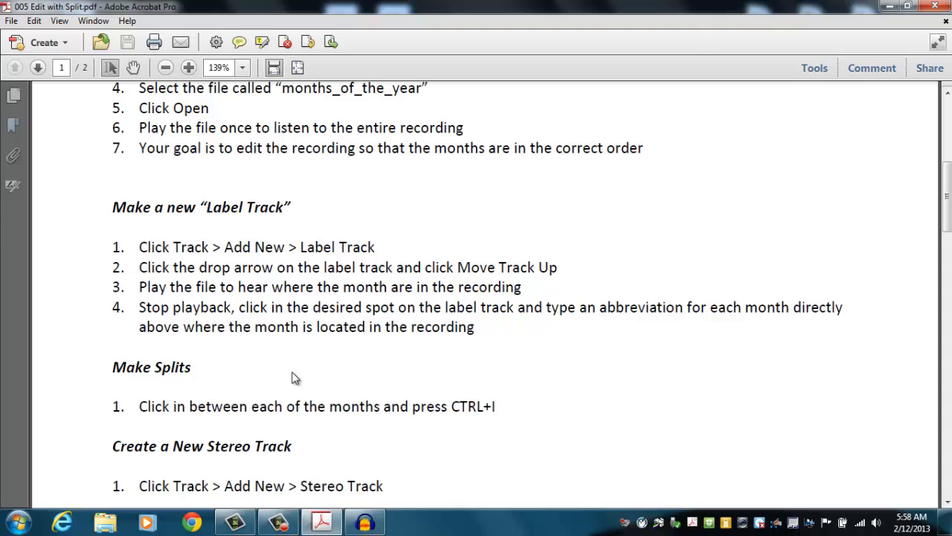
{"action": "left_click", "coordinate": [364, 523]}
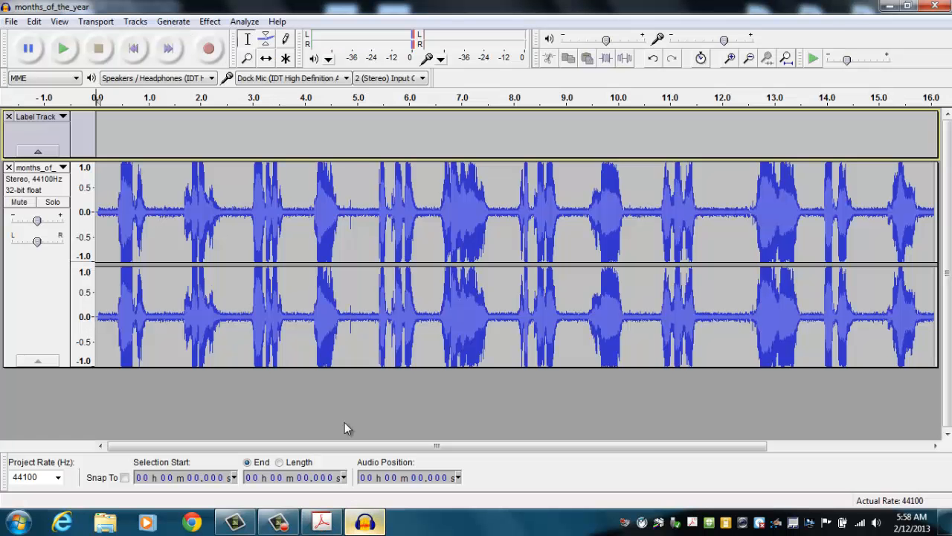
{"action": "left_click", "coordinate": [67, 52]}
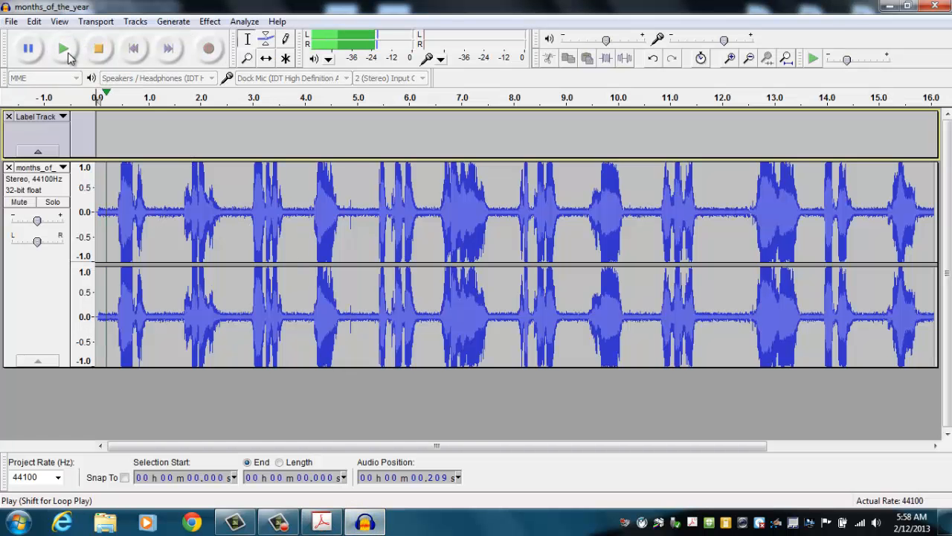
{"action": "left_click", "coordinate": [100, 53]}
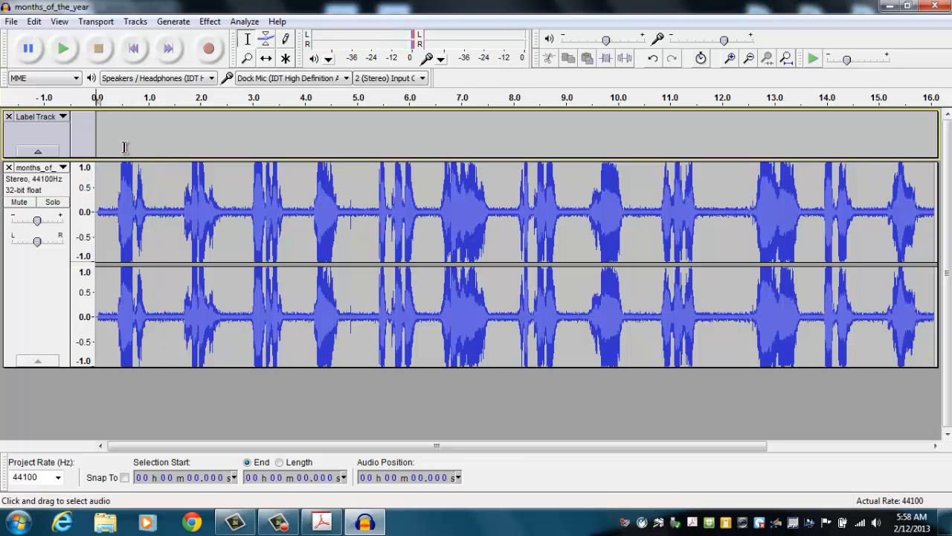
Add the label "mar" above the first month and shift it to about 0.3 s on the label track
{"action": "left_click", "coordinate": [120, 142]}
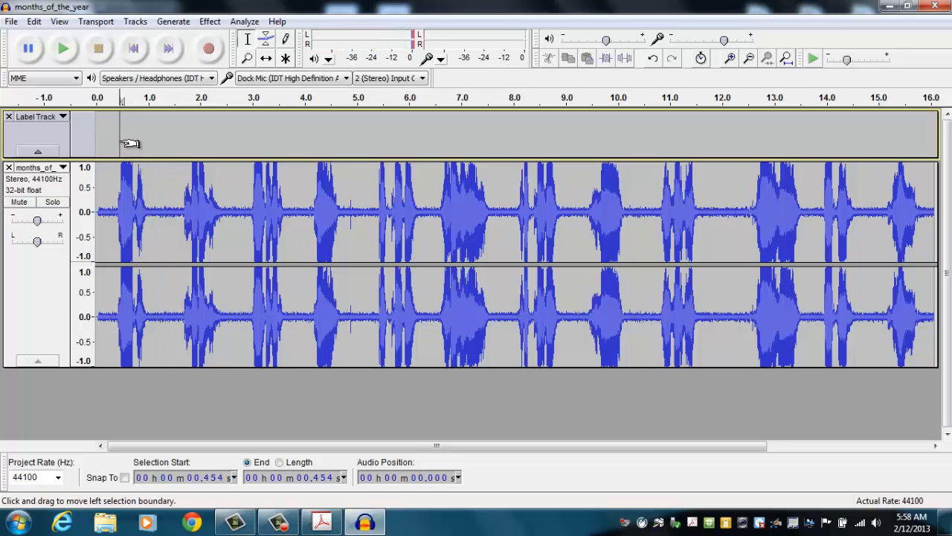
{"action": "type", "text": "mar"}
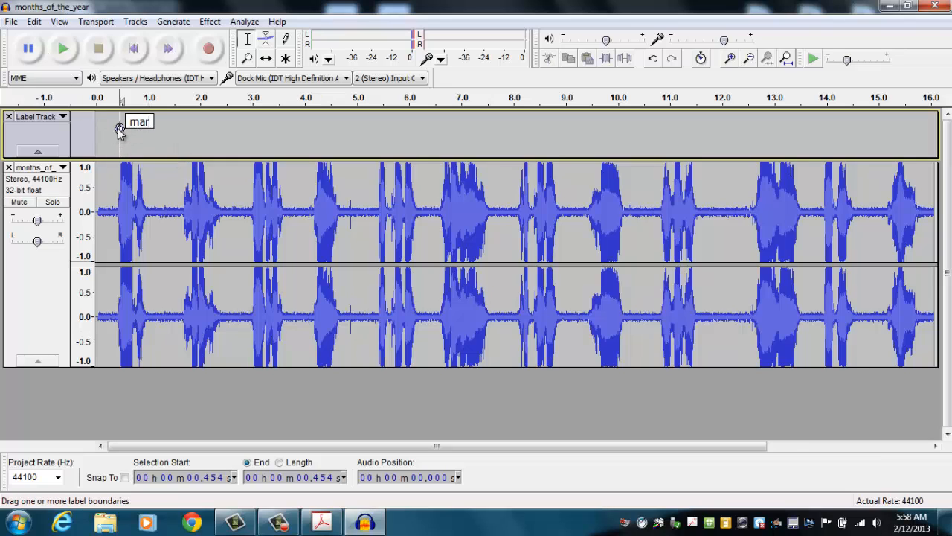
{"action": "left_click_drag", "start_coordinate": [119, 130], "coordinate": [112, 132]}
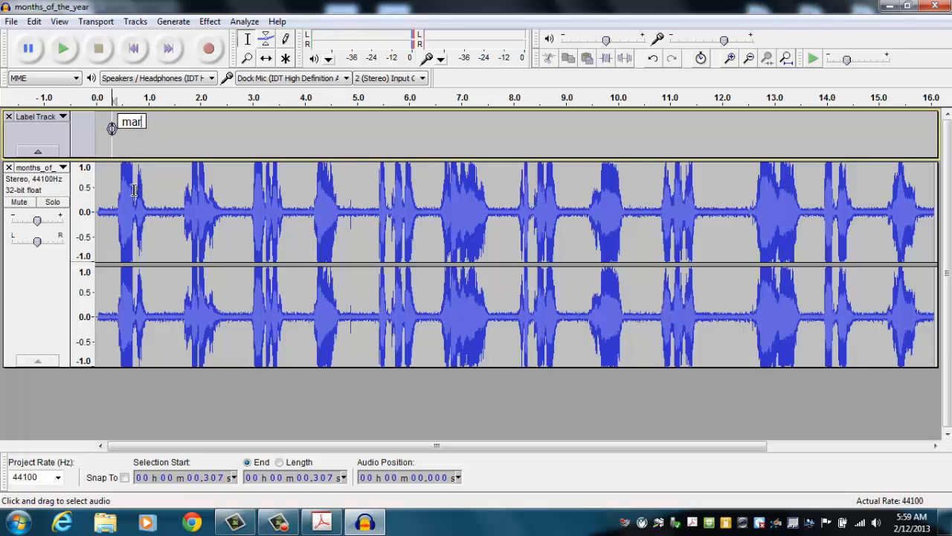
Play the second and third months and label them "dec" at about 1.8 s and "aug" at about 3.1 s
{"action": "left_click", "coordinate": [64, 52]}
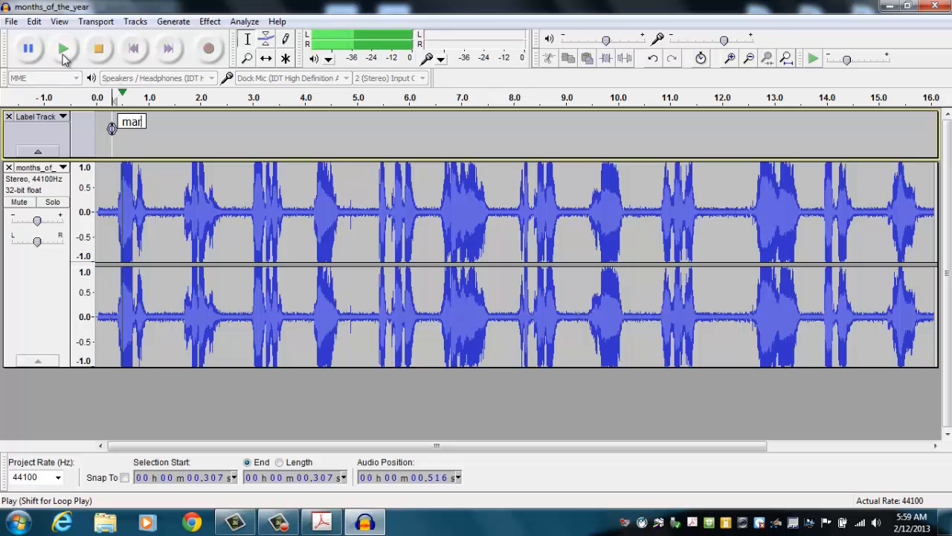
{"action": "left_click", "coordinate": [98, 49]}
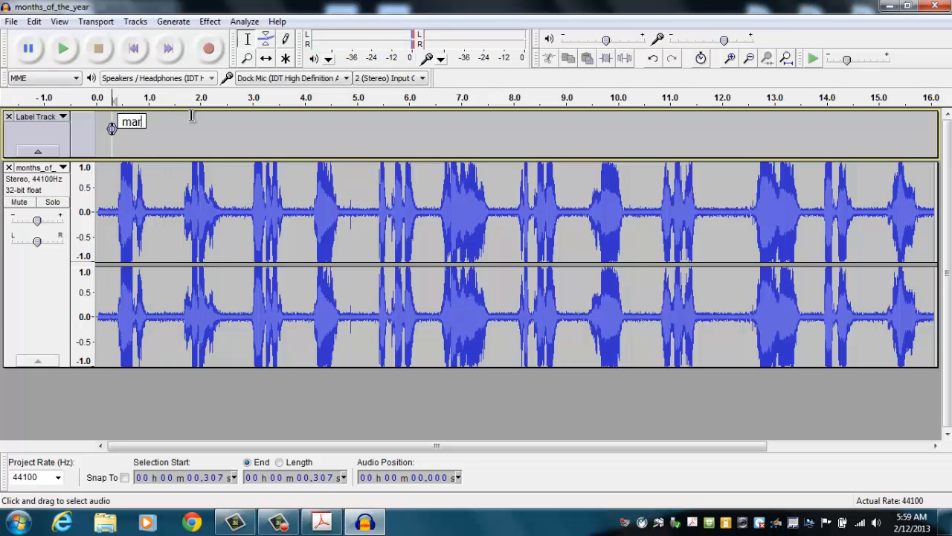
{"action": "left_click", "coordinate": [189, 141]}
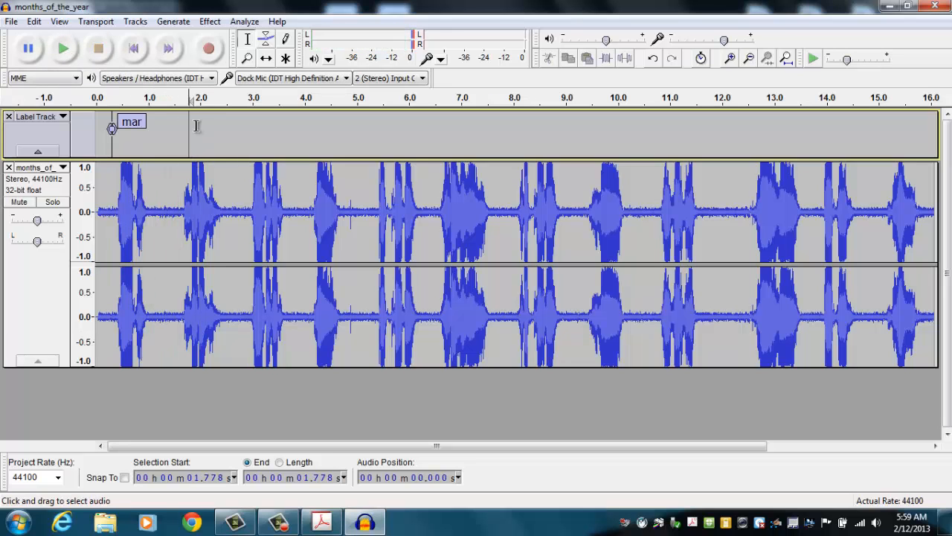
{"action": "type", "text": "dec"}
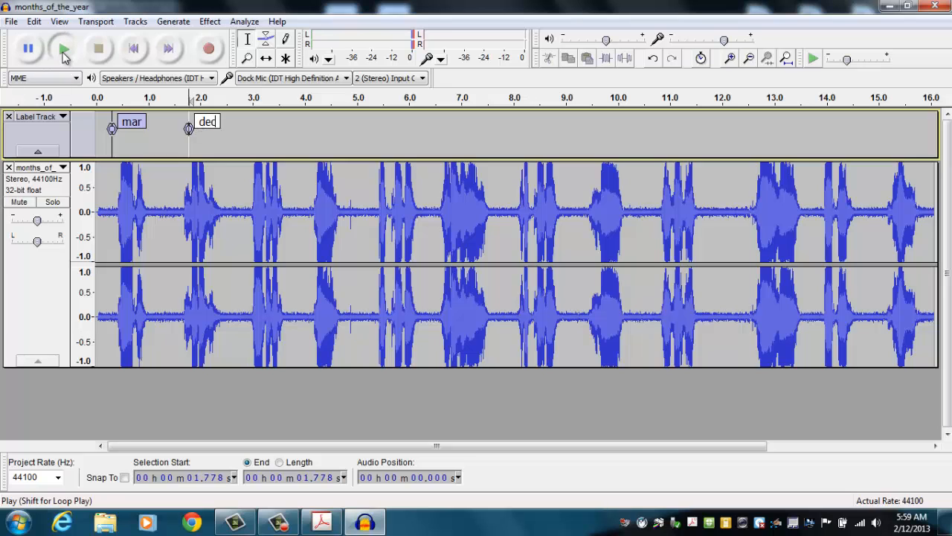
{"action": "left_click", "coordinate": [64, 50]}
{"action": "left_click", "coordinate": [98, 49]}
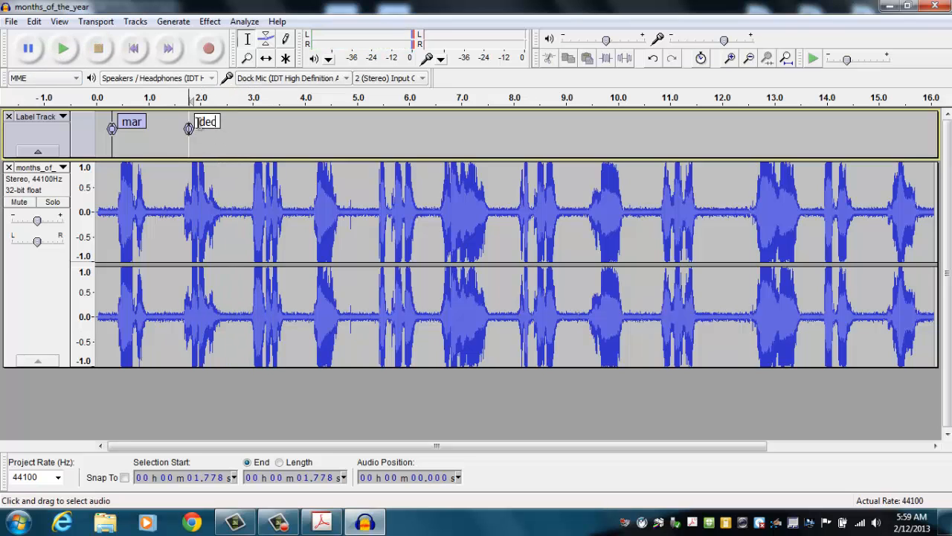
{"action": "left_click", "coordinate": [258, 139]}
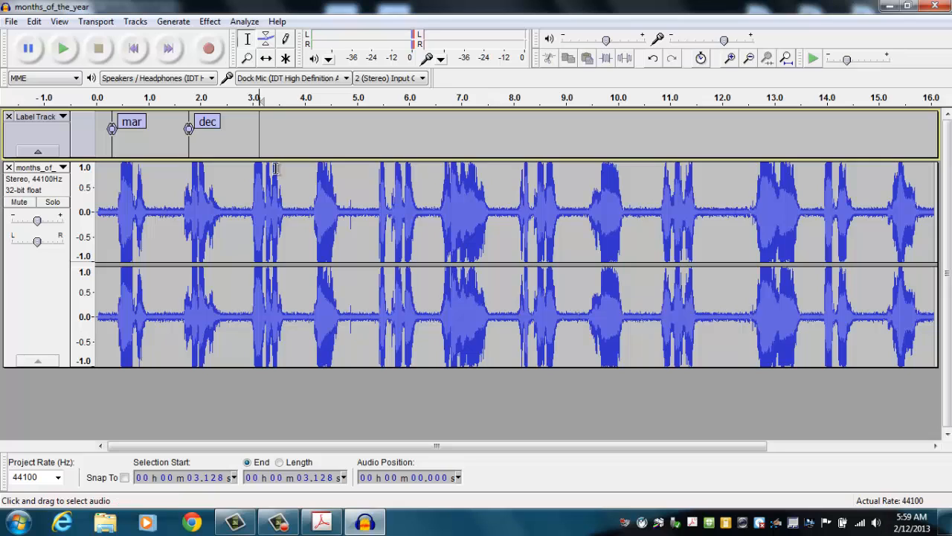
{"action": "type", "text": "aug"}
Play the fourth and fifth months and label them "may" at about 4.3 s and "oct" at about 5.6 s
{"action": "left_click", "coordinate": [73, 53]}
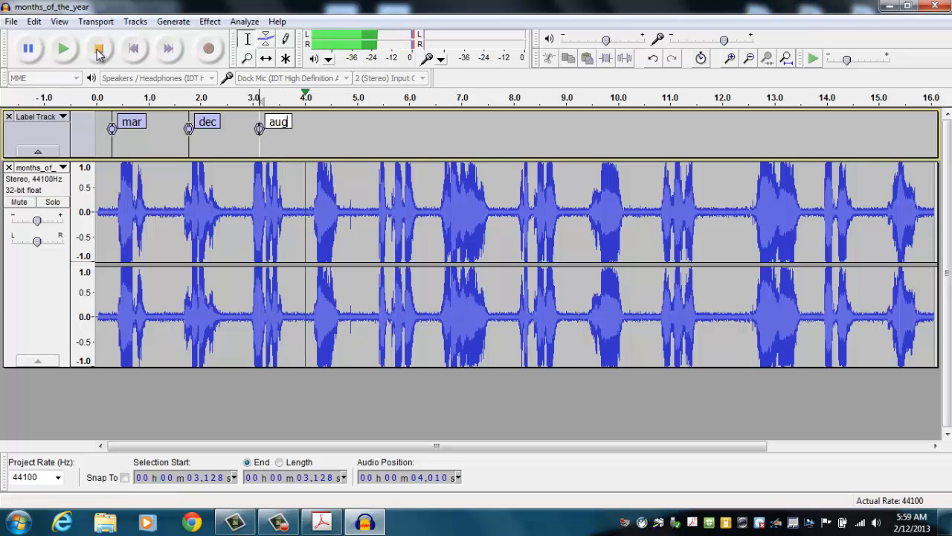
{"action": "left_click", "coordinate": [98, 49]}
{"action": "left_click", "coordinate": [316, 149]}
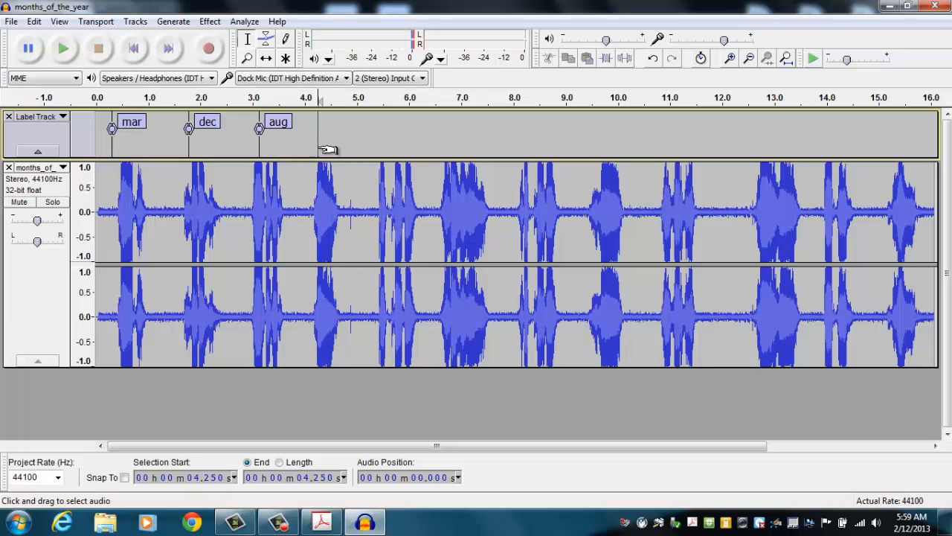
{"action": "type", "text": "may"}
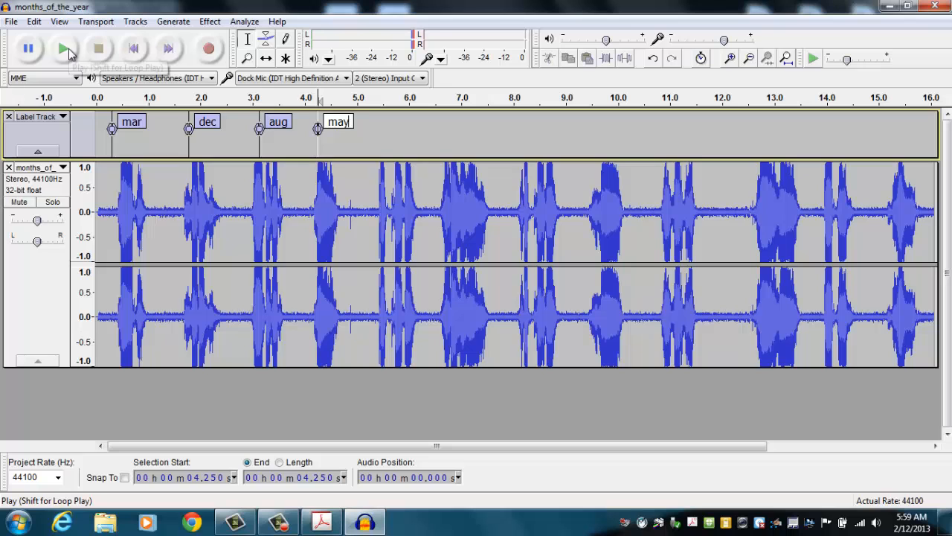
{"action": "left_click", "coordinate": [67, 51]}
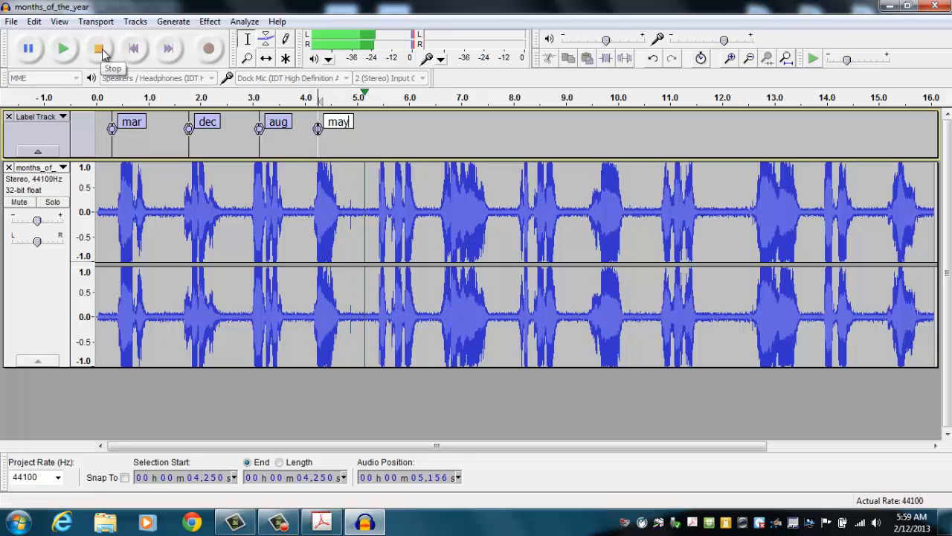
{"action": "left_click", "coordinate": [98, 49]}
{"action": "left_click", "coordinate": [387, 143]}
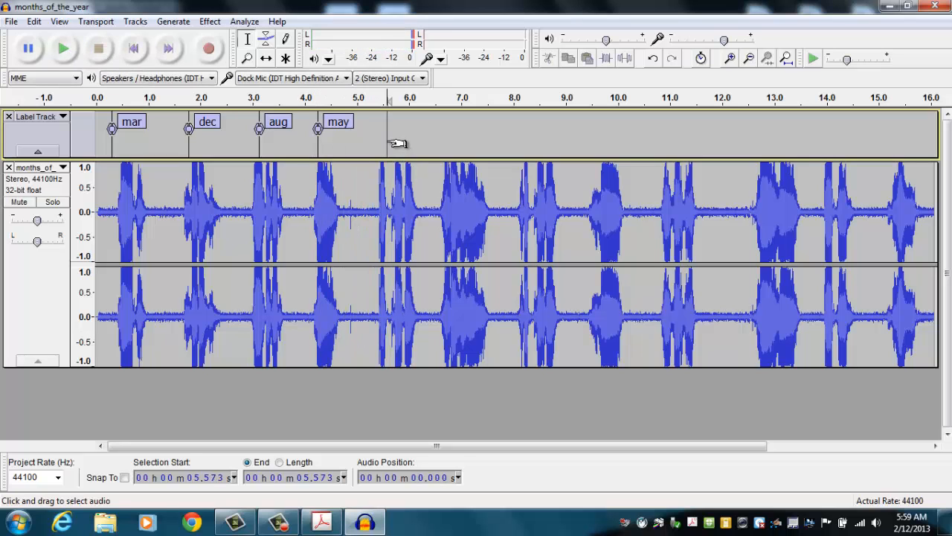
{"action": "type", "text": "oct"}
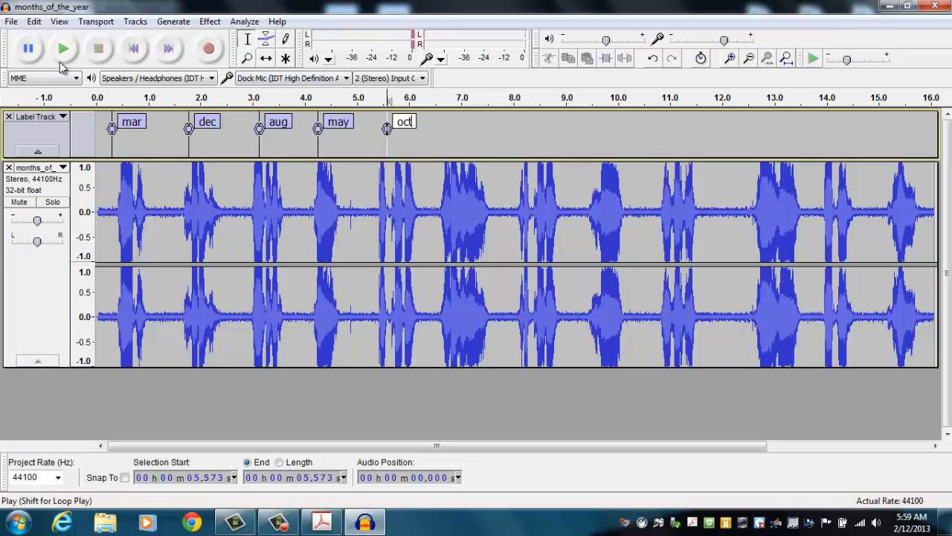
Play the sixth and seventh months and label them "feb" at about 6.9 s and "sep" at about 8.3 s
{"action": "left_click", "coordinate": [64, 52]}
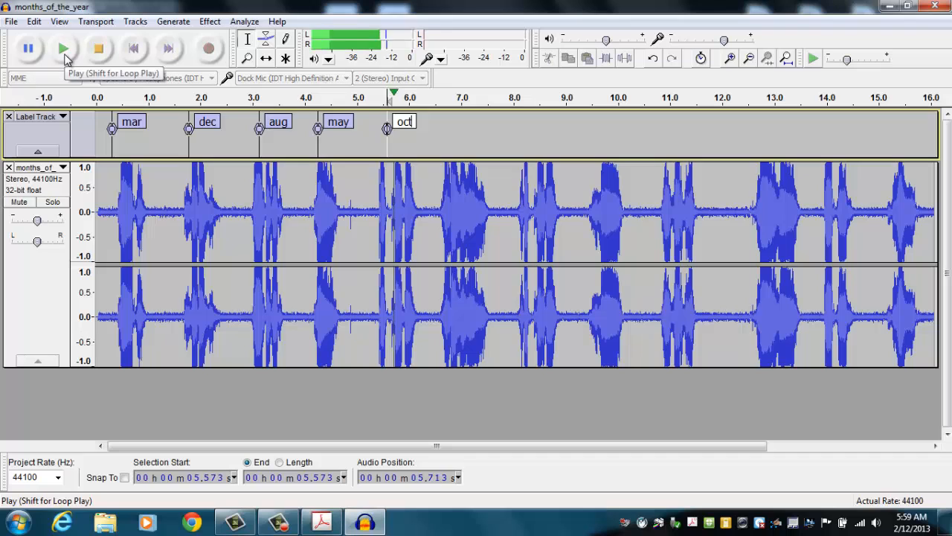
{"action": "left_click", "coordinate": [98, 49]}
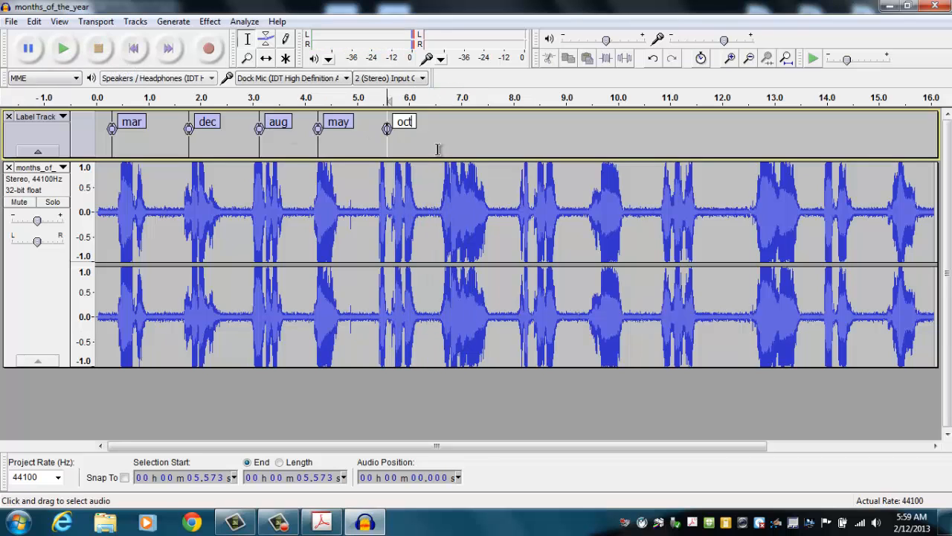
{"action": "left_click", "coordinate": [461, 143]}
{"action": "type", "text": "fe"}
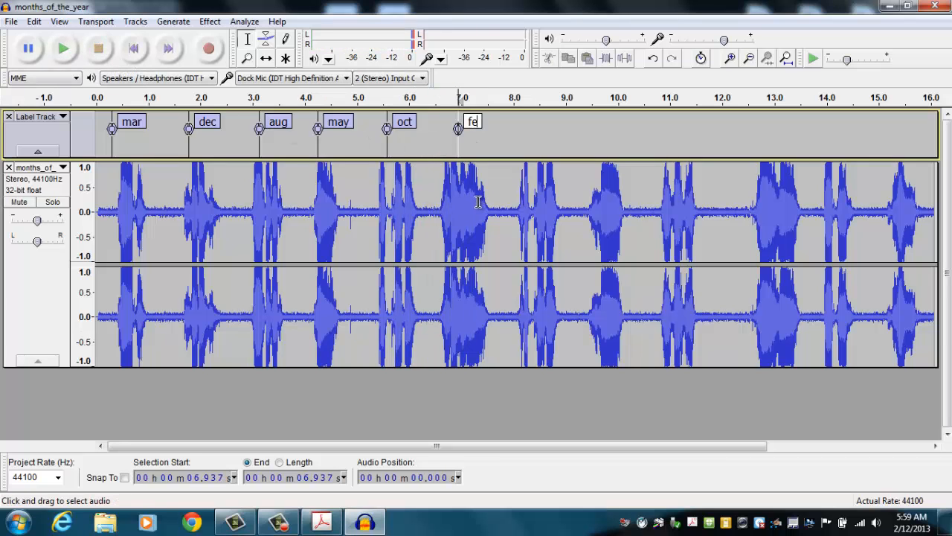
{"action": "type", "text": "b"}
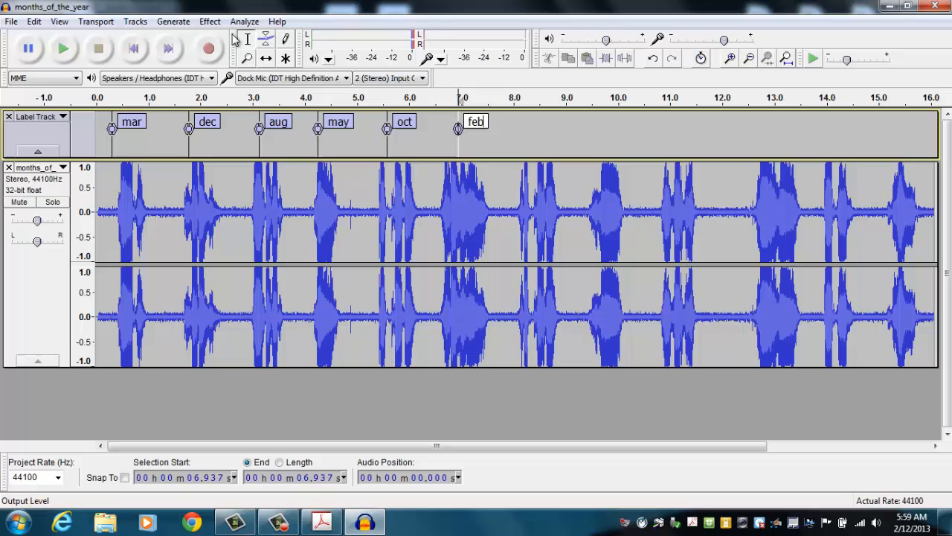
{"action": "left_click", "coordinate": [64, 50]}
{"action": "left_click", "coordinate": [98, 48]}
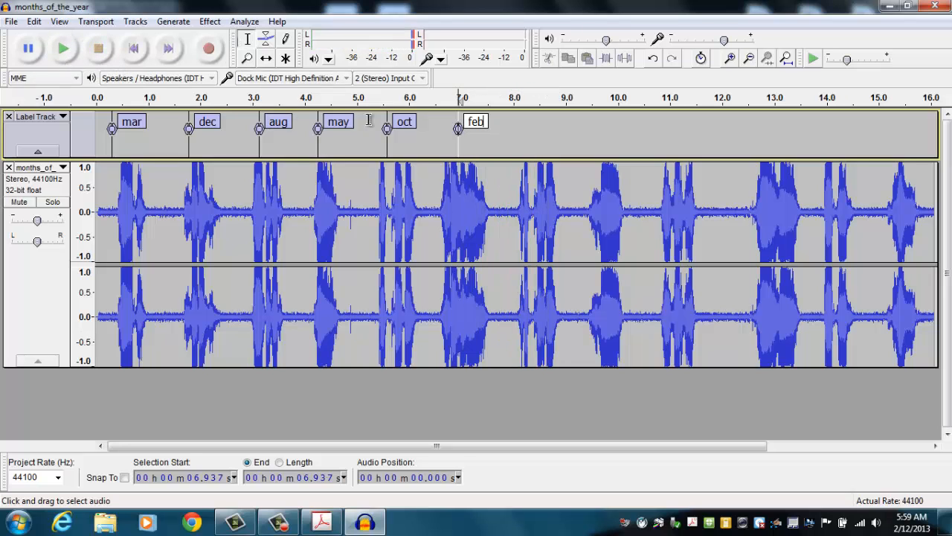
{"action": "left_click", "coordinate": [530, 142]}
{"action": "type", "text": "s"}
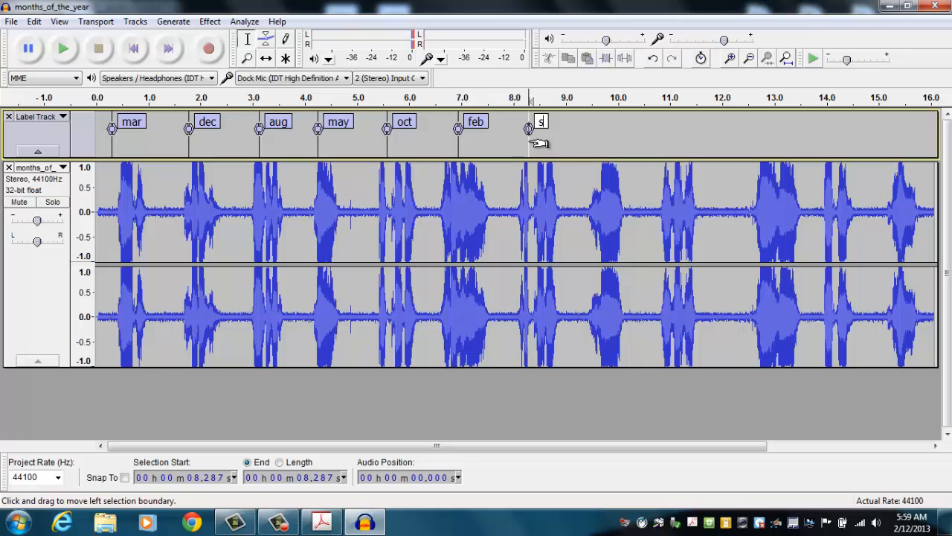
{"action": "type", "text": "ep"}
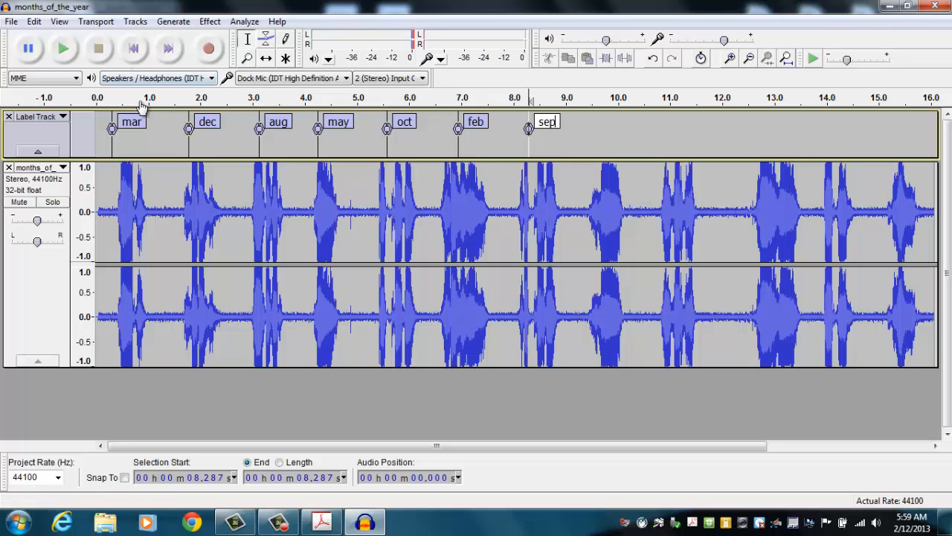
Play the eighth month and label it "jul" at about 9.7 s on the label track
{"action": "left_click", "coordinate": [64, 48]}
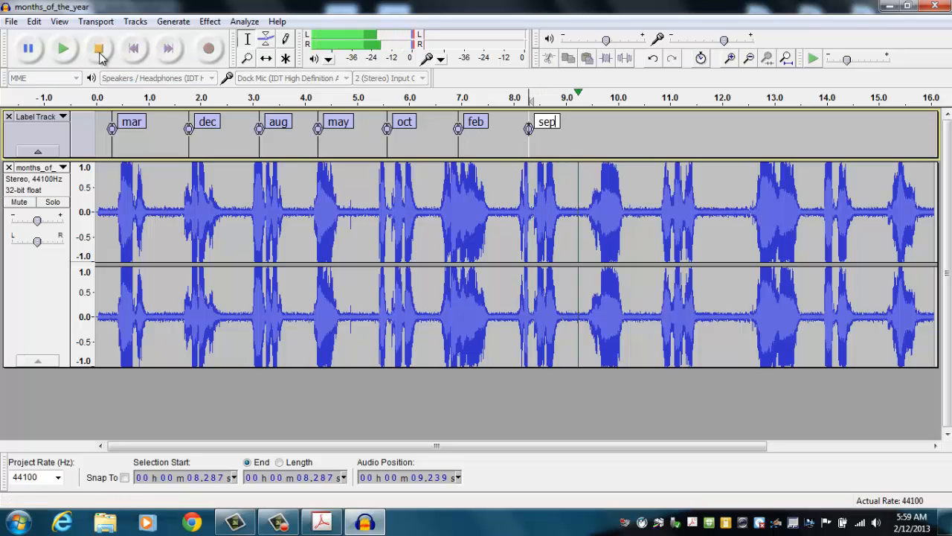
{"action": "left_click", "coordinate": [99, 50]}
{"action": "left_click", "coordinate": [601, 139]}
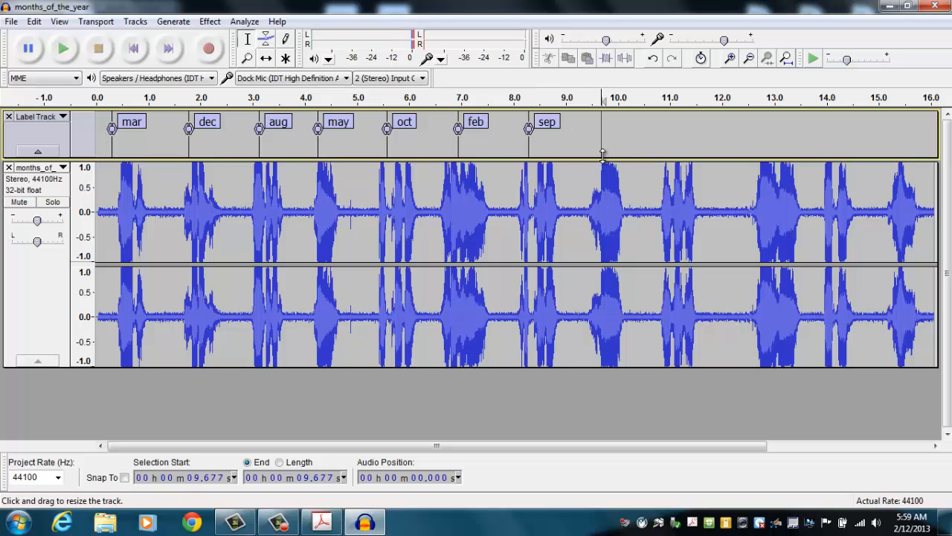
{"action": "type", "text": "jul"}
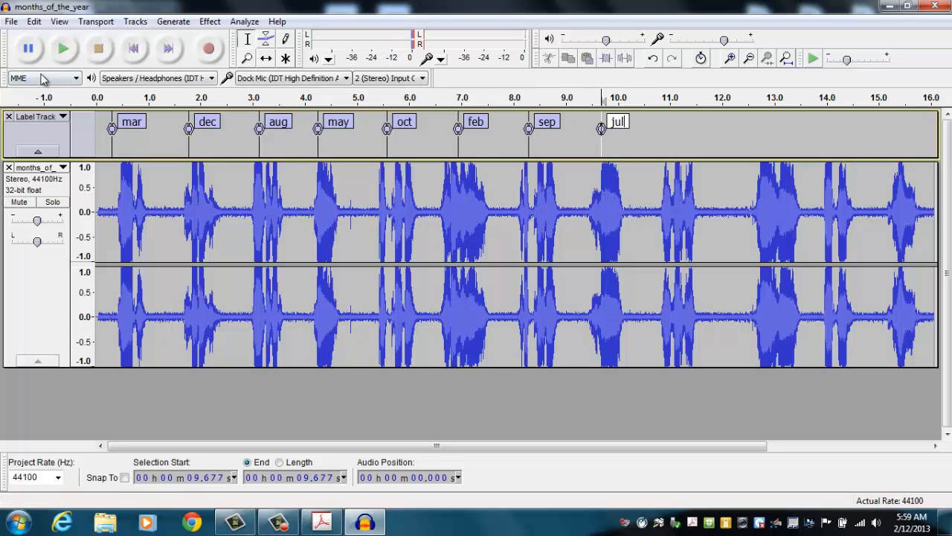
Play the ninth and tenth months and label them "nov" at about 11.0 s and "jan" at about 12.9 s
{"action": "left_click", "coordinate": [63, 48]}
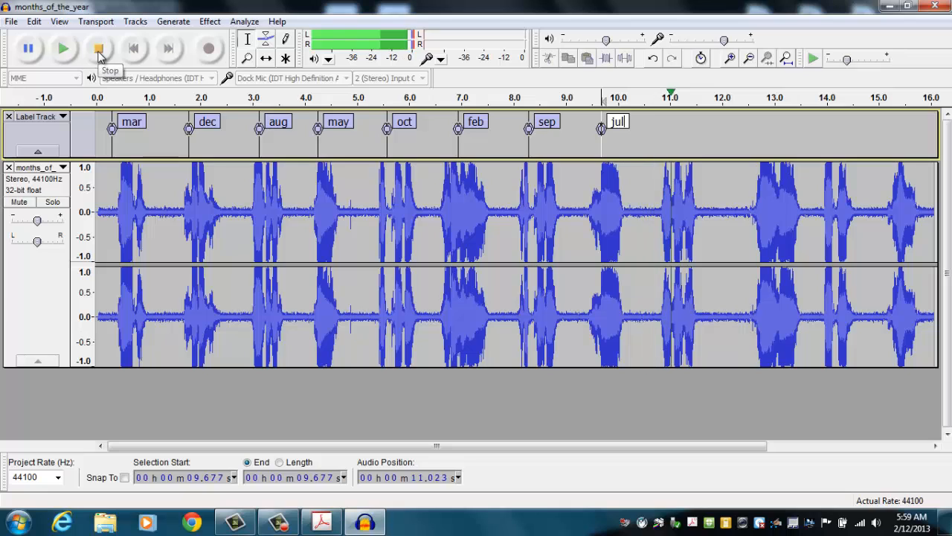
{"action": "left_click", "coordinate": [99, 49]}
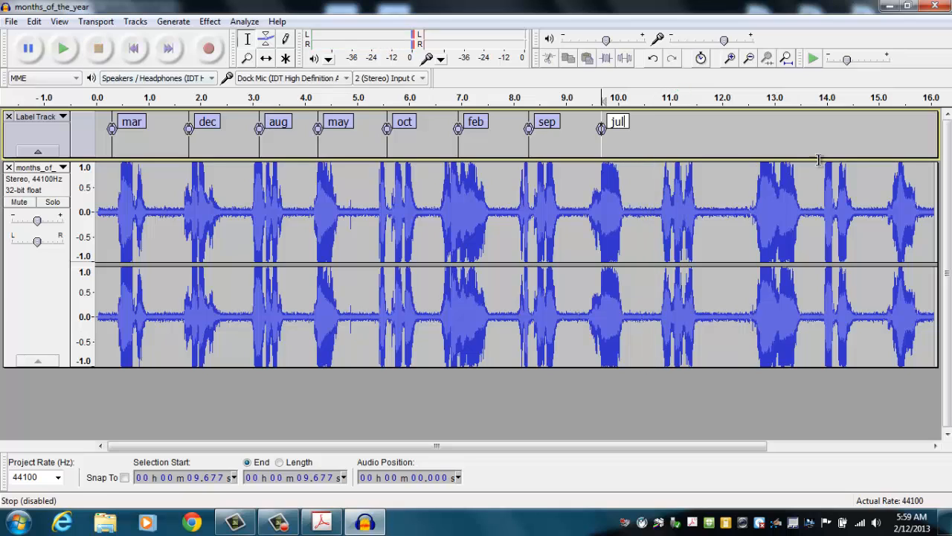
{"action": "left_click", "coordinate": [670, 142]}
{"action": "type", "text": "no"}
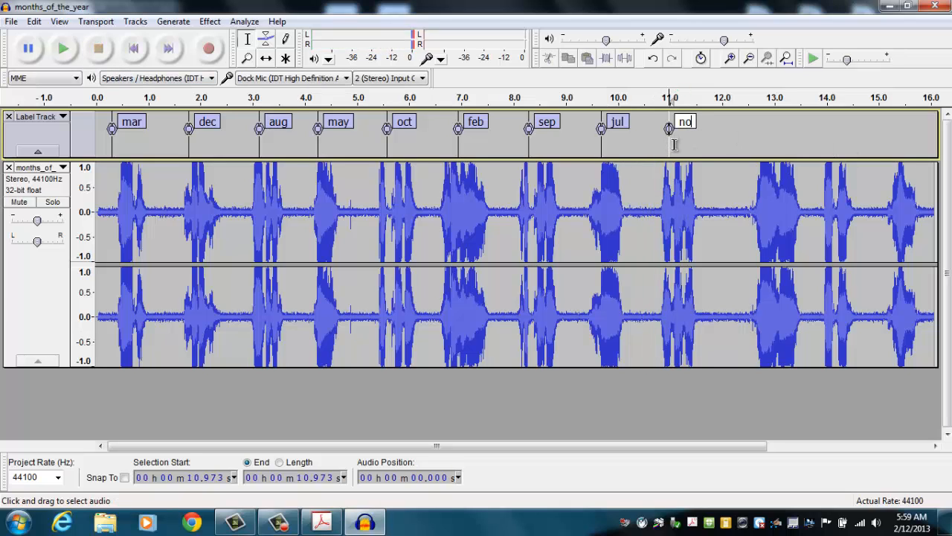
{"action": "type", "text": "v"}
{"action": "left_click", "coordinate": [63, 48]}
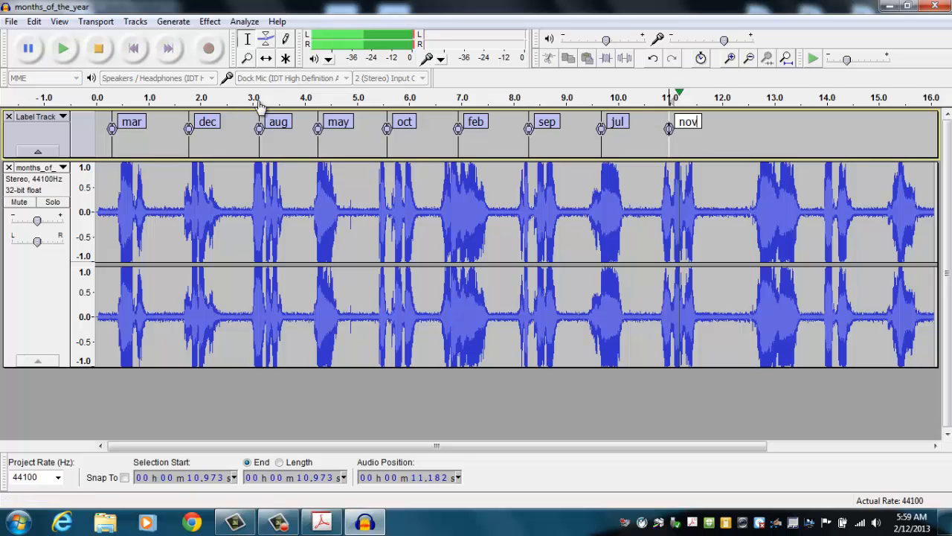
{"action": "left_click", "coordinate": [103, 55]}
{"action": "left_click", "coordinate": [769, 142]}
{"action": "type", "text": "j"}
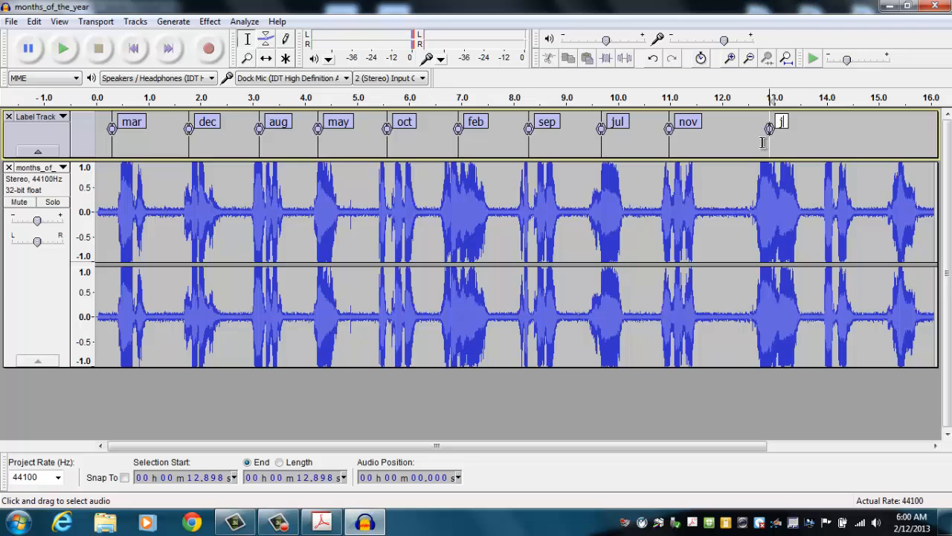
{"action": "type", "text": "an"}
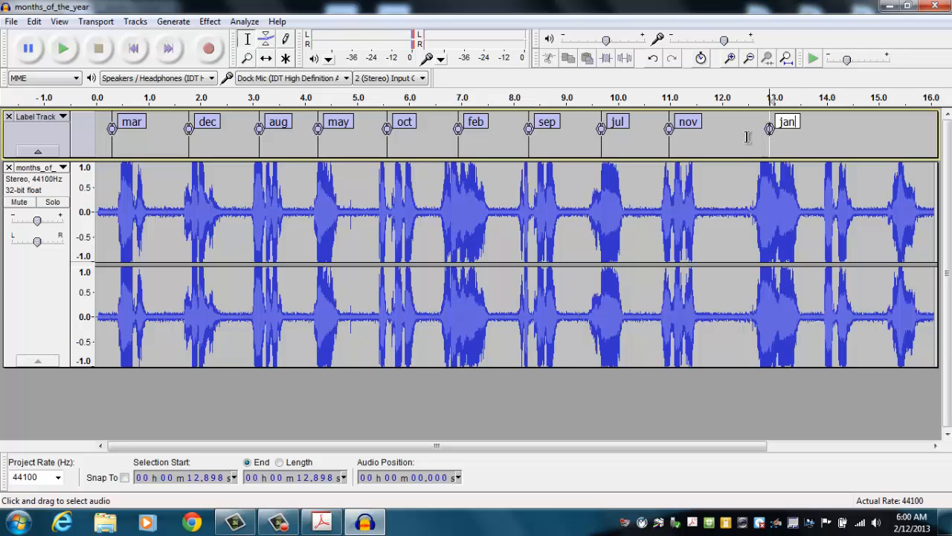
Play the eleventh and twelfth months and label them "apr" at about 14.0 s and "jun" at about 15.3 s
{"action": "left_click", "coordinate": [61, 54]}
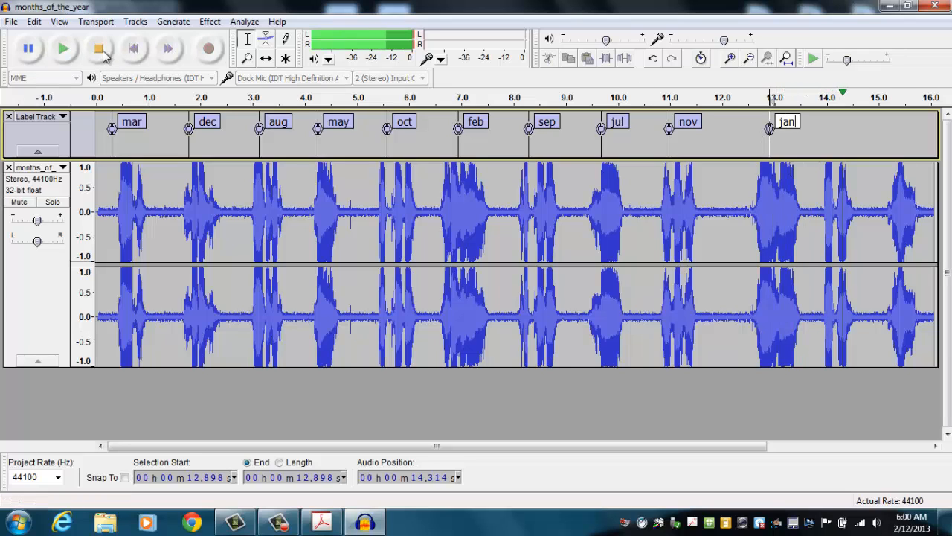
{"action": "left_click", "coordinate": [103, 55]}
{"action": "left_click", "coordinate": [826, 139]}
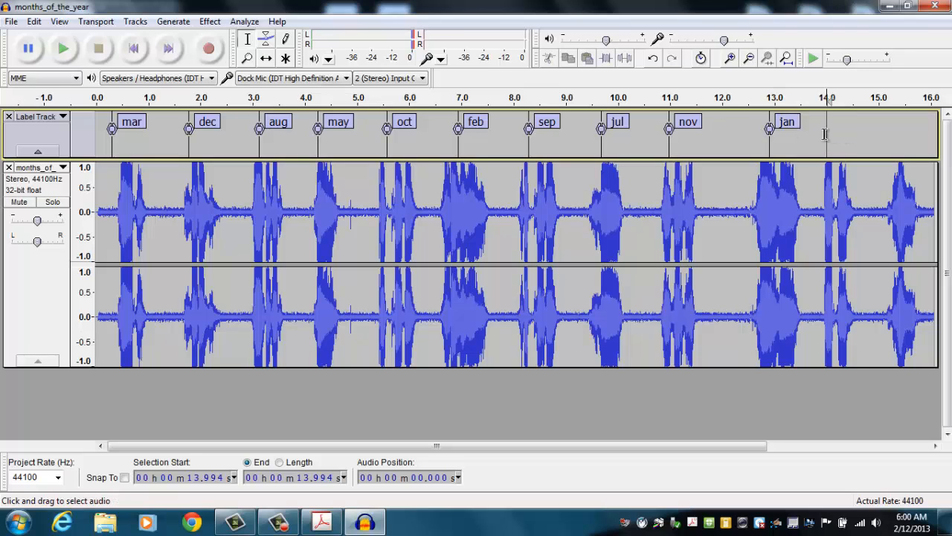
{"action": "type", "text": "apr"}
{"action": "left_click", "coordinate": [63, 49]}
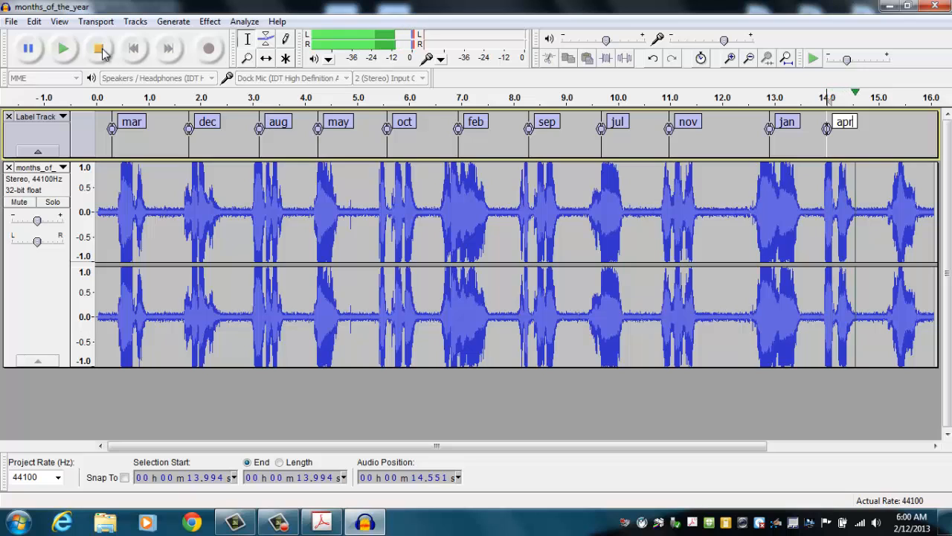
{"action": "left_click", "coordinate": [99, 50]}
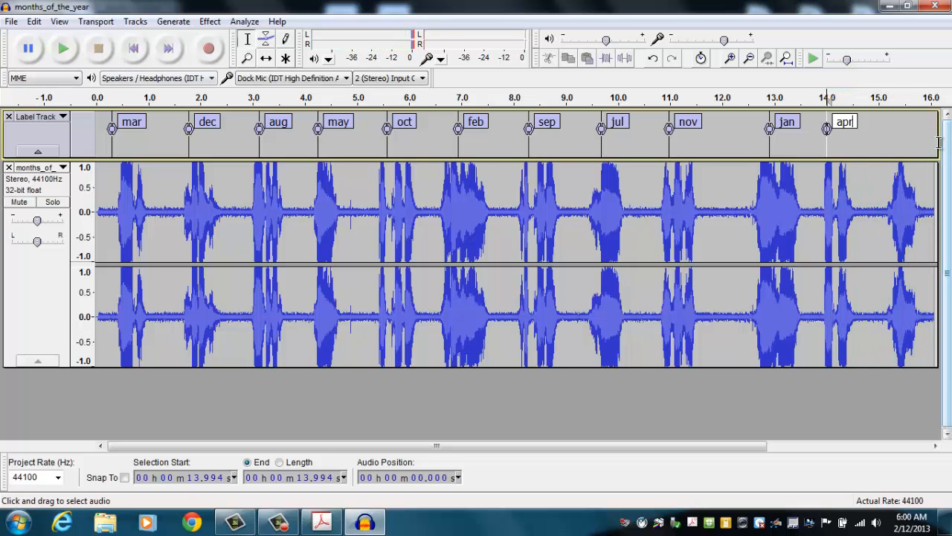
{"action": "left_click", "coordinate": [895, 143]}
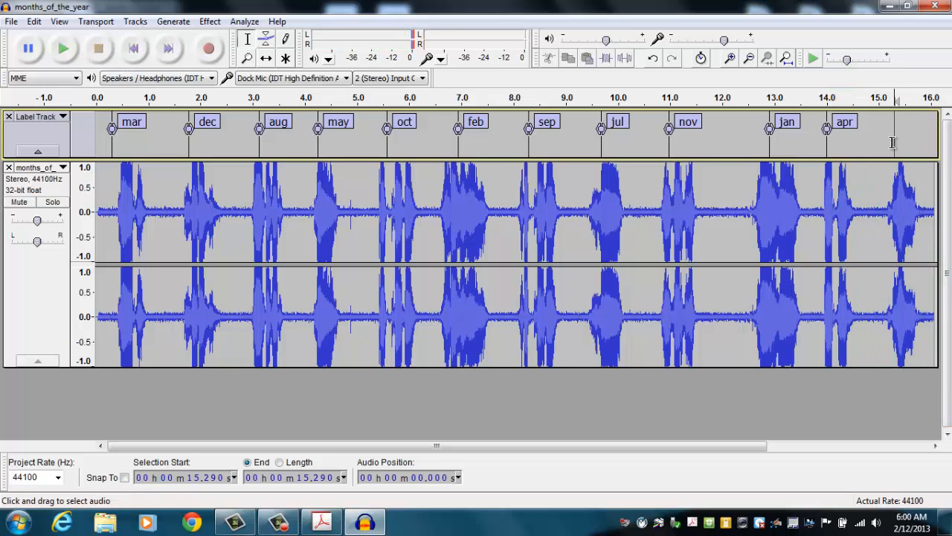
{"action": "type", "text": "jun"}
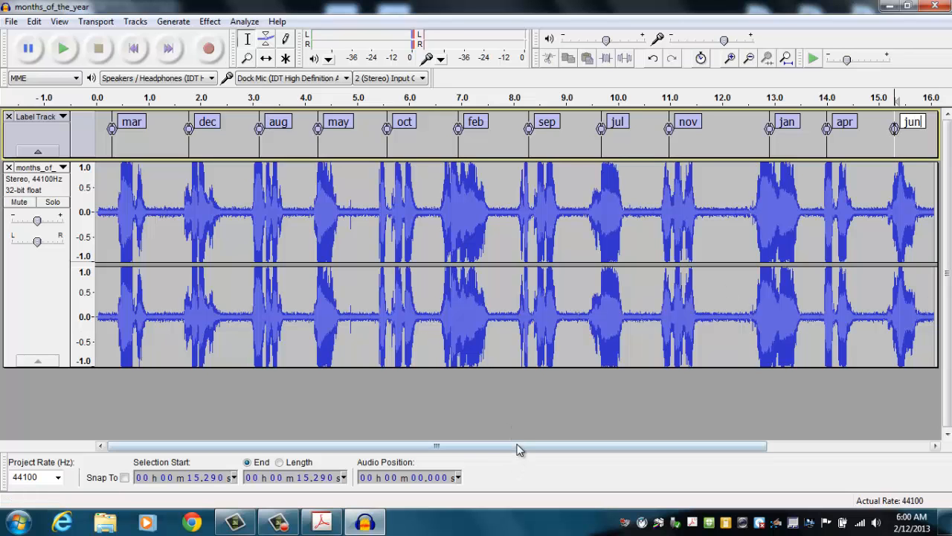
{"action": "left_click_drag", "start_coordinate": [520, 446], "coordinate": [463, 446]}
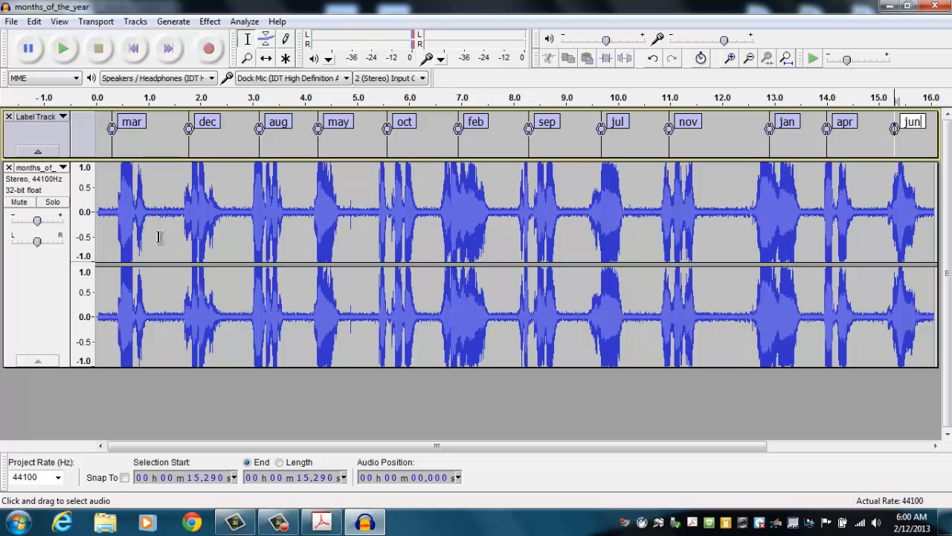
Switch to the 005 Edit with Split worksheet in Acrobat and highlight the split shortcut in the Make Splits instruction
{"action": "left_click", "coordinate": [322, 522]}
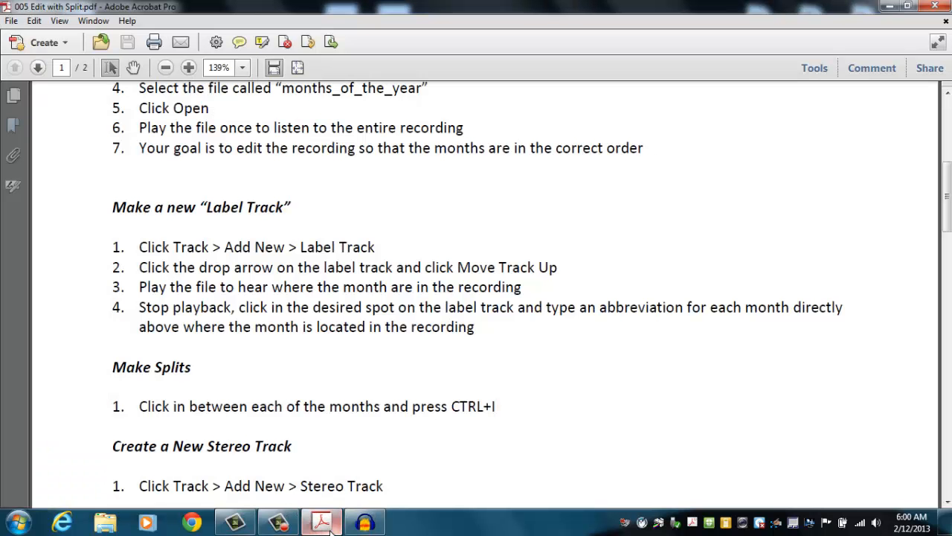
{"action": "scroll", "coordinate": [421, 401], "scroll_direction": "down", "scroll_amount": 3}
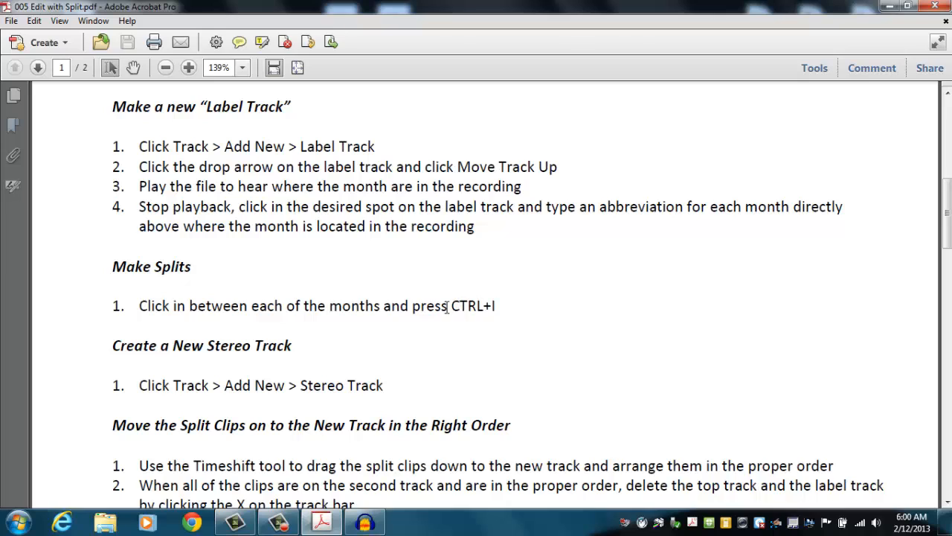
{"action": "left_click_drag", "start_coordinate": [453, 307], "coordinate": [498, 305]}
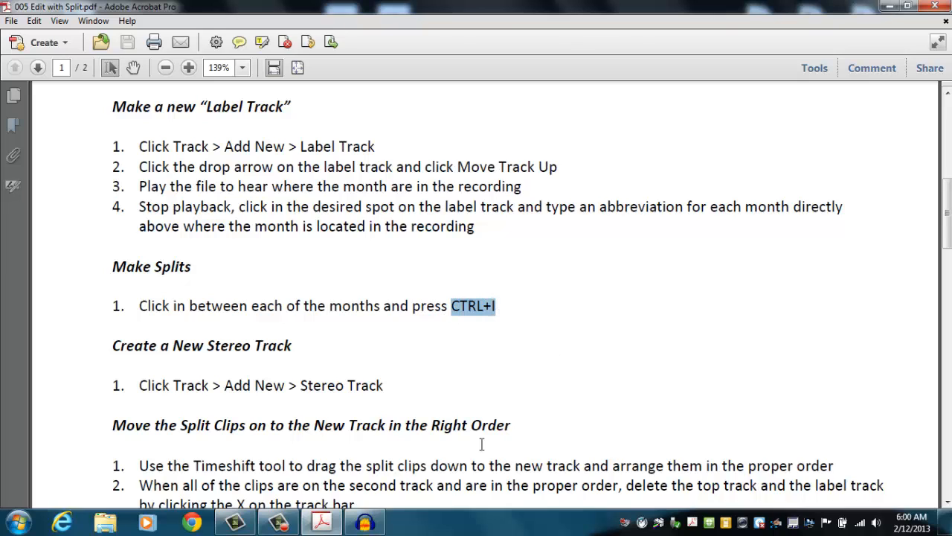
Switch back to Audacity and split the audio between the first five months, at about 1.3, 2.7, 3.9 and 5.0 s
{"action": "left_click", "coordinate": [364, 522]}
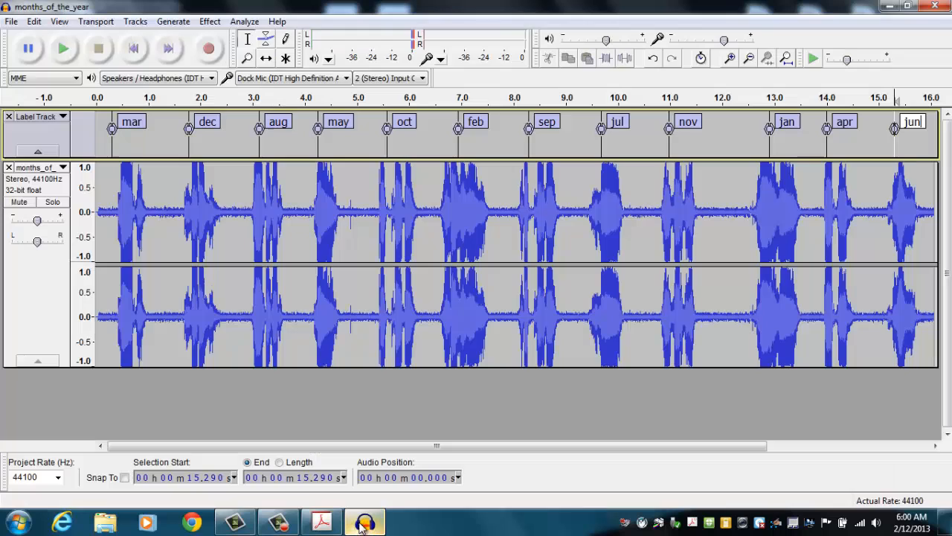
{"action": "left_click", "coordinate": [164, 212]}
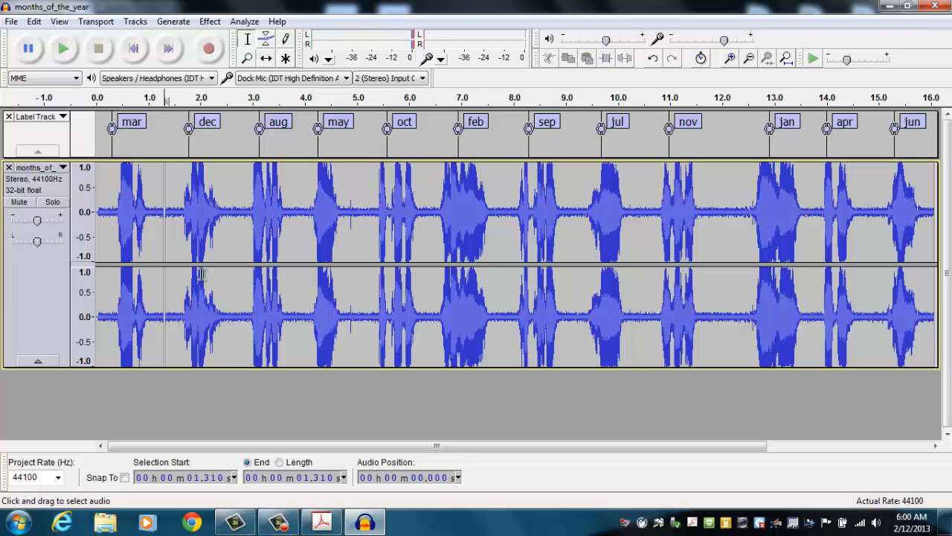
{"action": "left_click", "coordinate": [236, 214]}
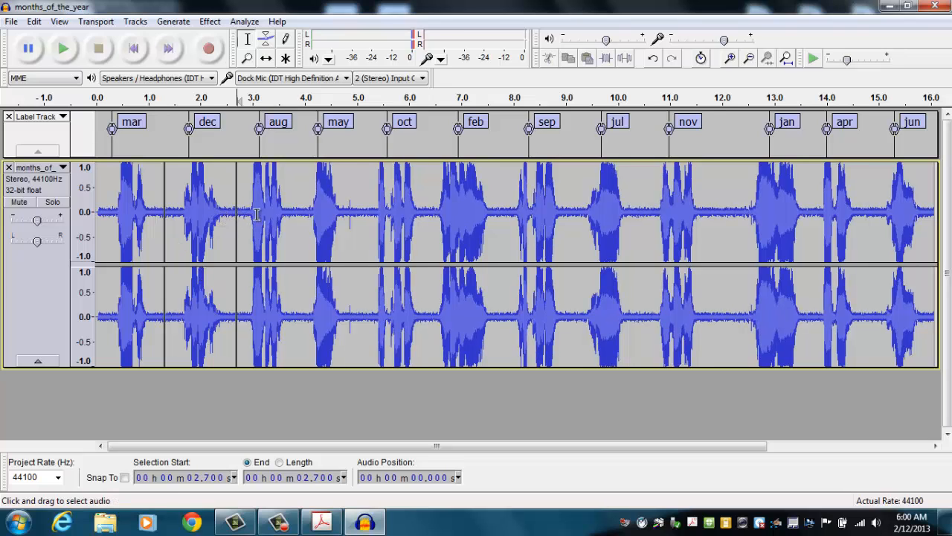
{"action": "left_click", "coordinate": [297, 214]}
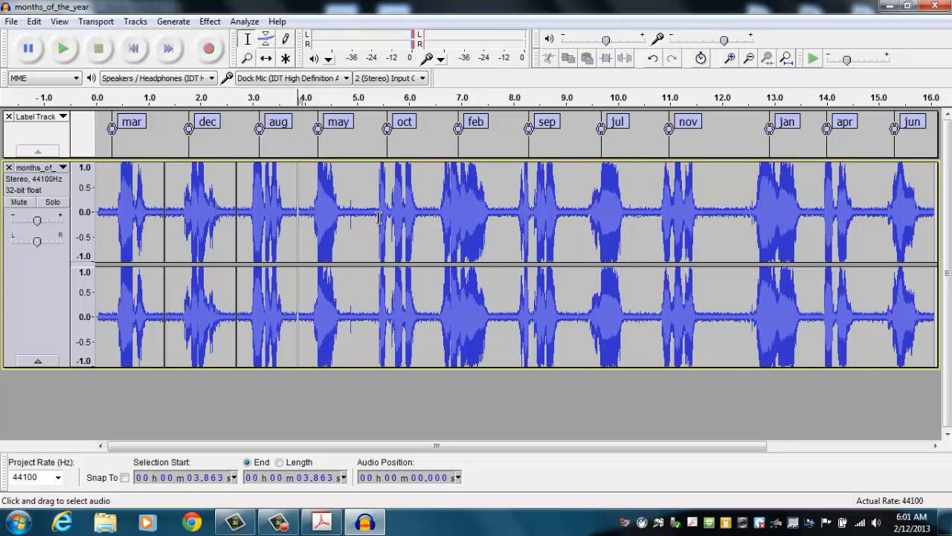
{"action": "left_click", "coordinate": [356, 211]}
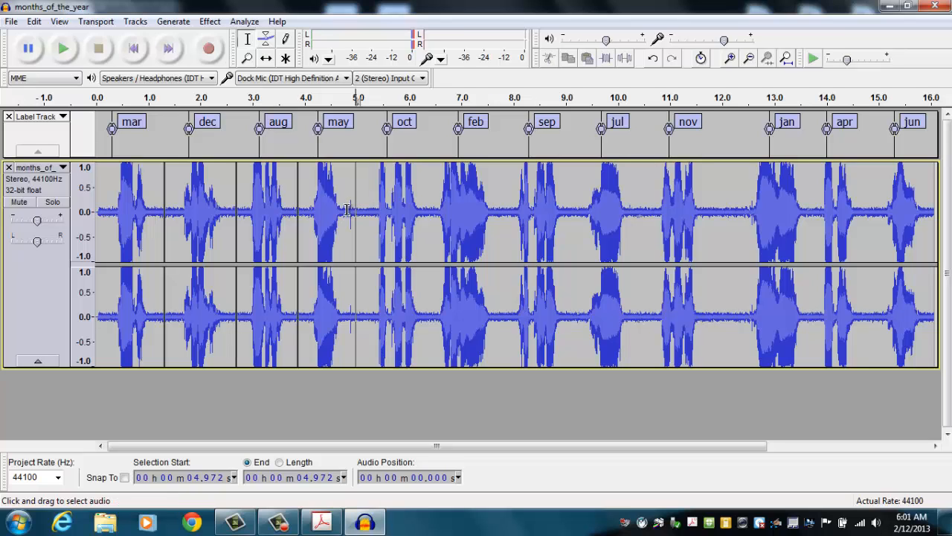
Split the audio after oct, feb, sep and jul, at about 6.3, 7.8, 9.1 and 10.5 s
{"action": "left_click", "coordinate": [428, 212]}
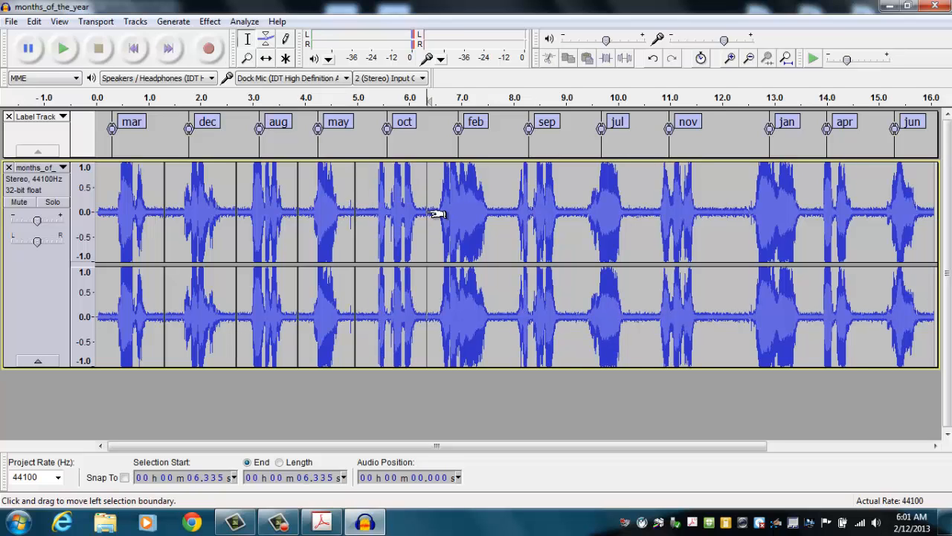
{"action": "left_click", "coordinate": [505, 213]}
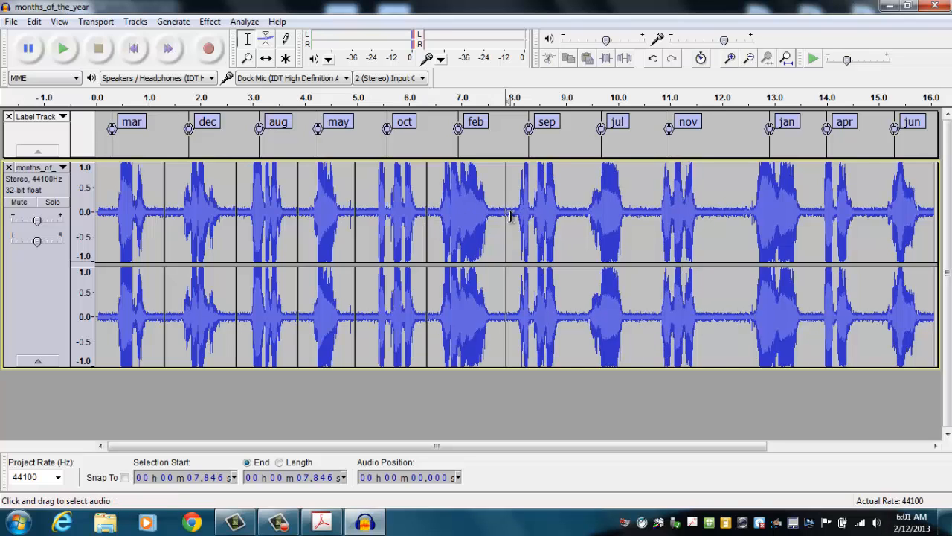
{"action": "left_click", "coordinate": [573, 212]}
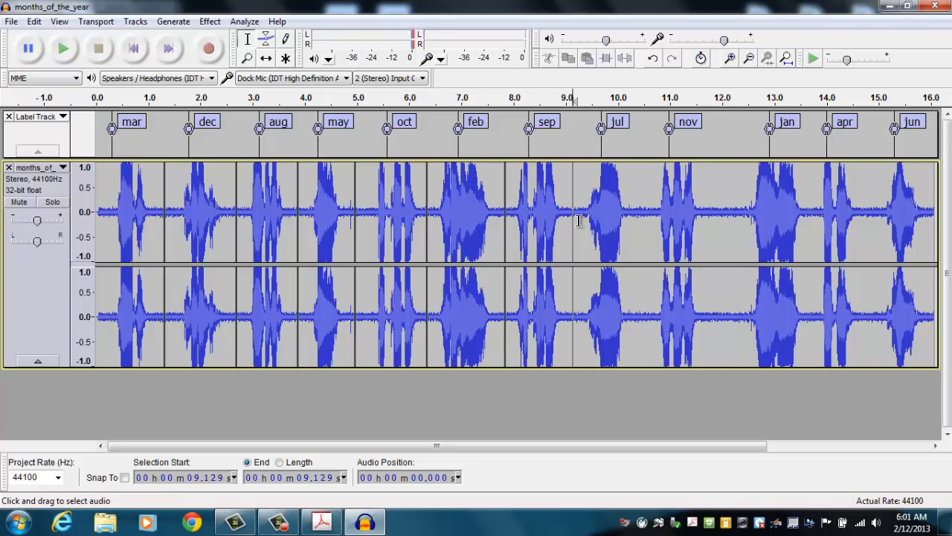
{"action": "left_click", "coordinate": [646, 214]}
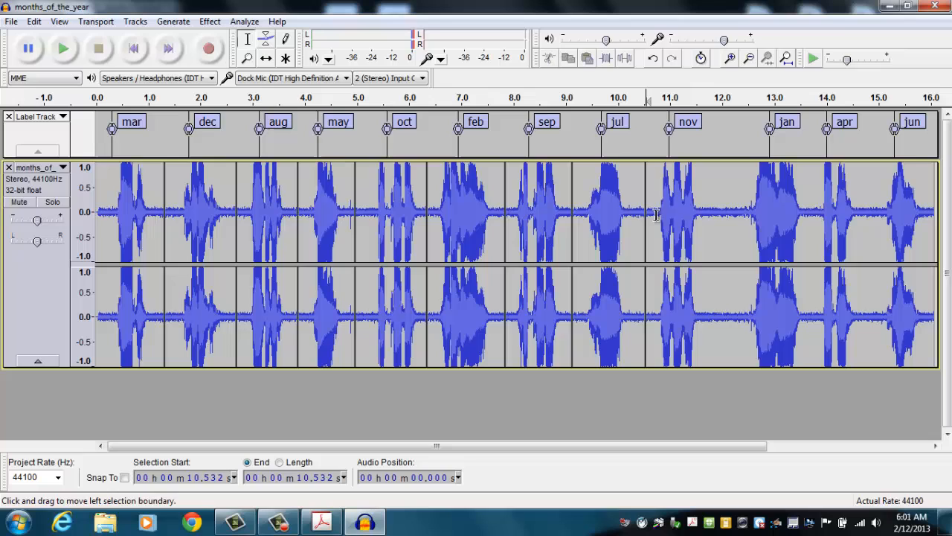
Split the audio after nov, jan and apr, at about 11.9, 13.8 and 14.8 s
{"action": "left_click", "coordinate": [720, 213]}
{"action": "key", "text": "ctrl+i"}
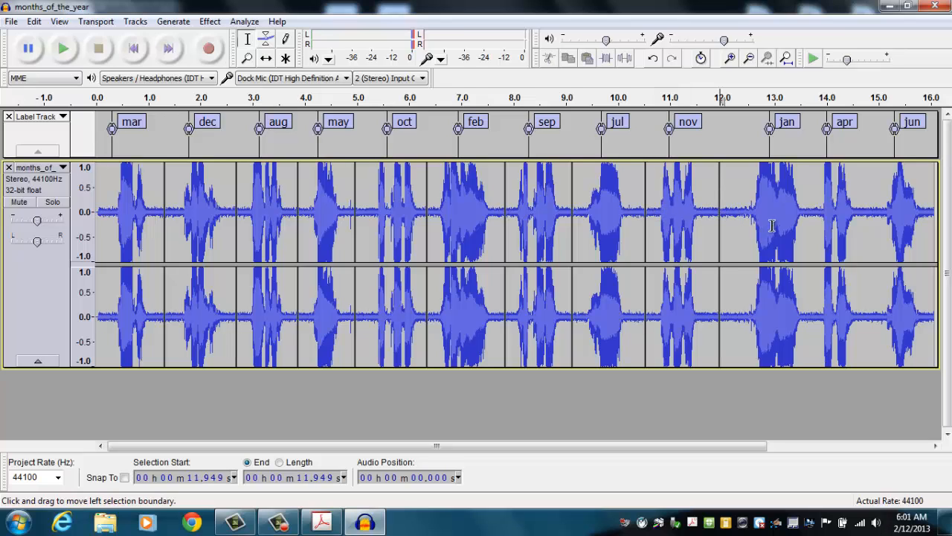
{"action": "left_click", "coordinate": [816, 215]}
{"action": "key", "text": "ctrl+i"}
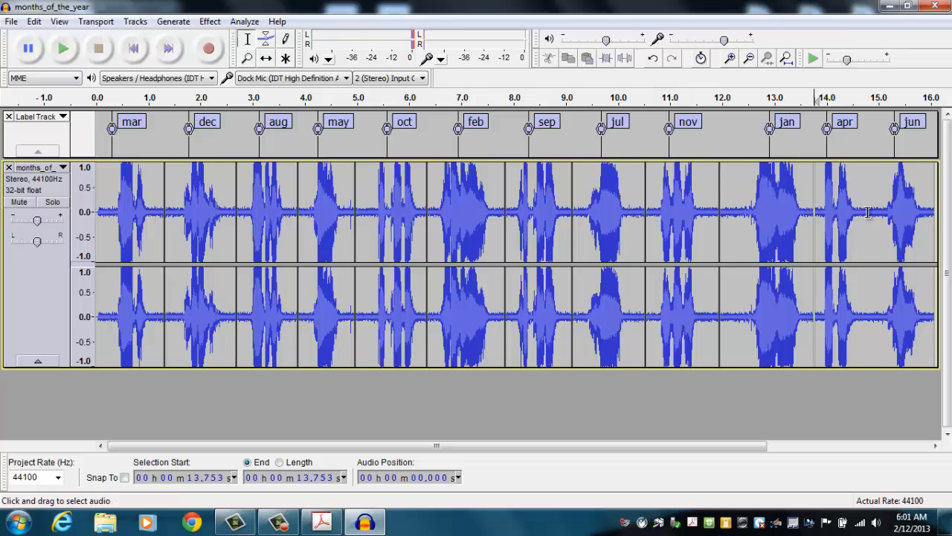
{"action": "left_click", "coordinate": [871, 214]}
{"action": "key", "text": "ctrl+i"}
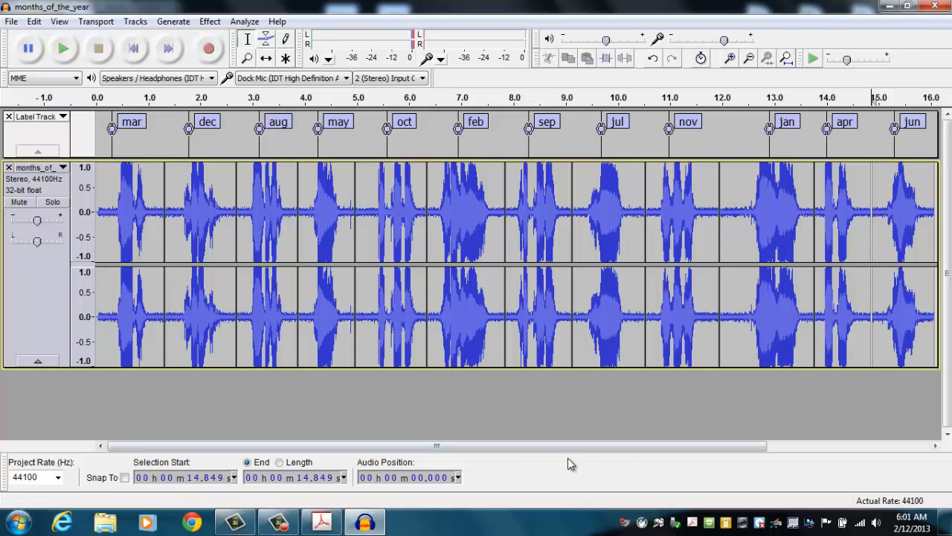
{"action": "left_click_drag", "start_coordinate": [566, 445], "coordinate": [459, 436]}
Switch to the Acrobat worksheet and highlight "Stereo Track" in the Create a New Stereo Track instruction
{"action": "left_click", "coordinate": [318, 527]}
{"action": "scroll", "coordinate": [342, 384], "scroll_direction": "down", "scroll_amount": 3}
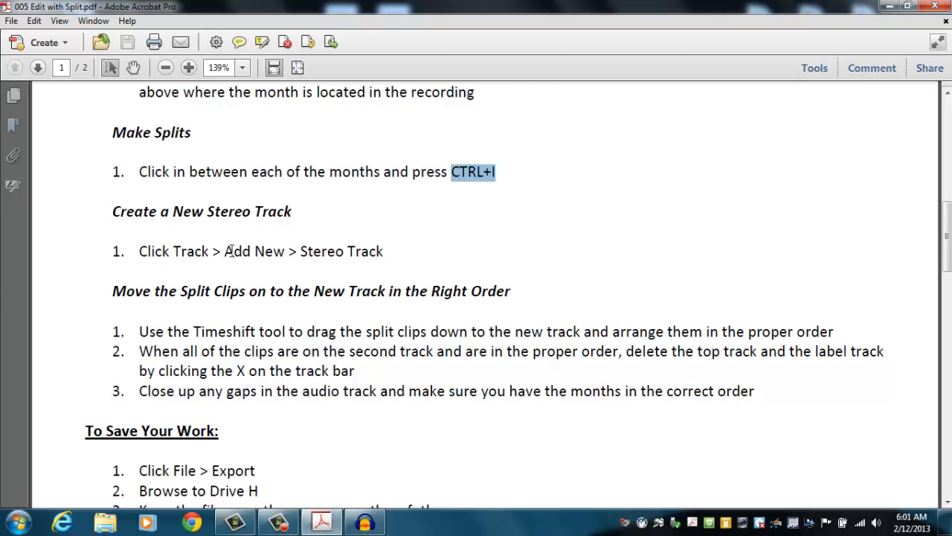
{"action": "left_click_drag", "start_coordinate": [229, 251], "coordinate": [400, 253]}
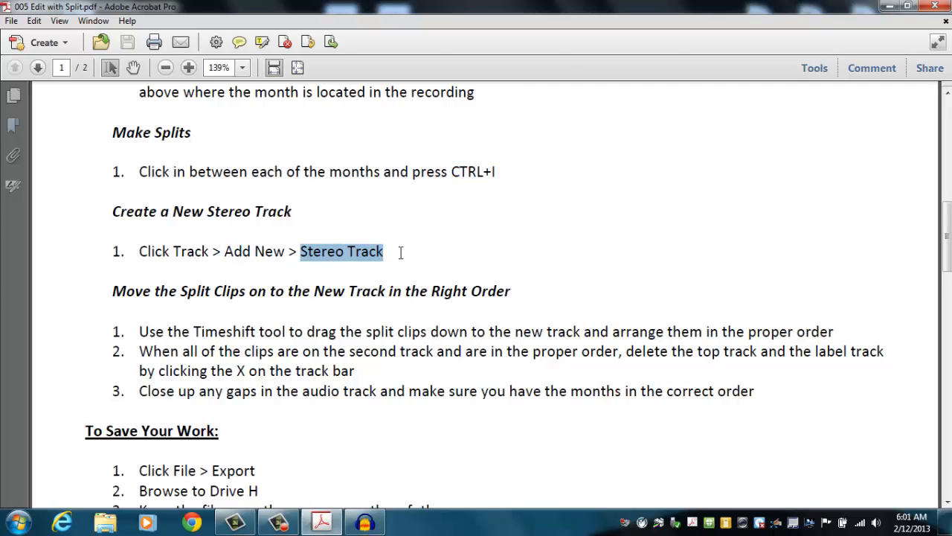
Switch back to Audacity and add a new empty stereo track to the project
{"action": "left_click", "coordinate": [364, 522]}
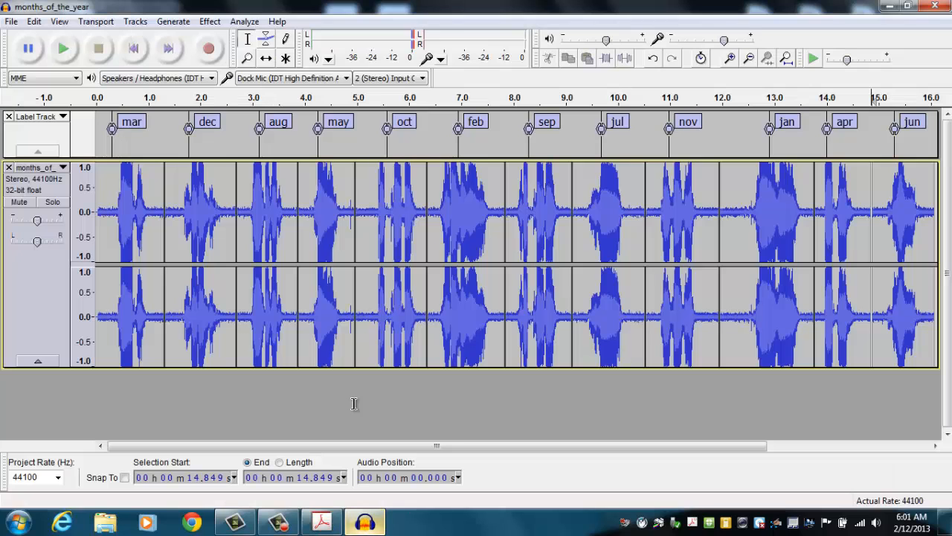
{"action": "left_click", "coordinate": [137, 22]}
{"action": "mouse_move", "coordinate": [210, 22]}
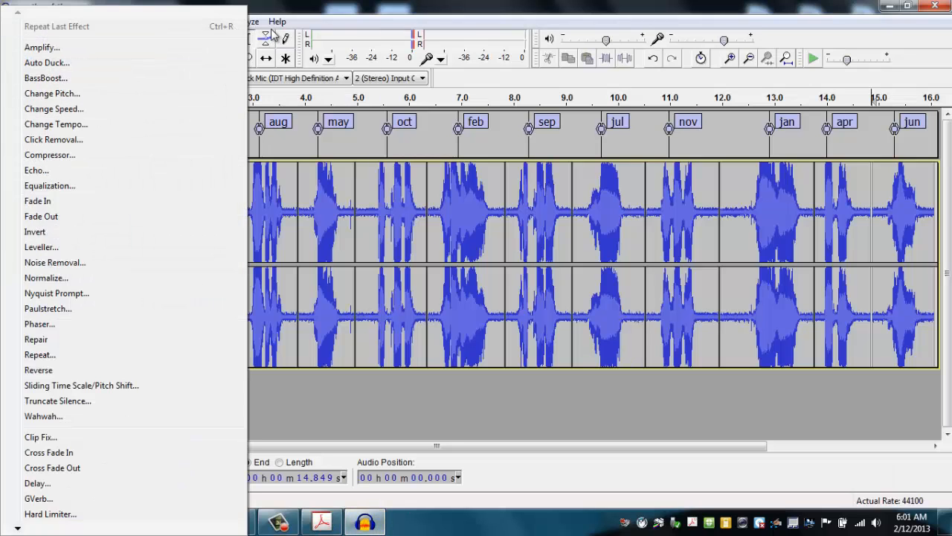
{"action": "left_click", "coordinate": [344, 15]}
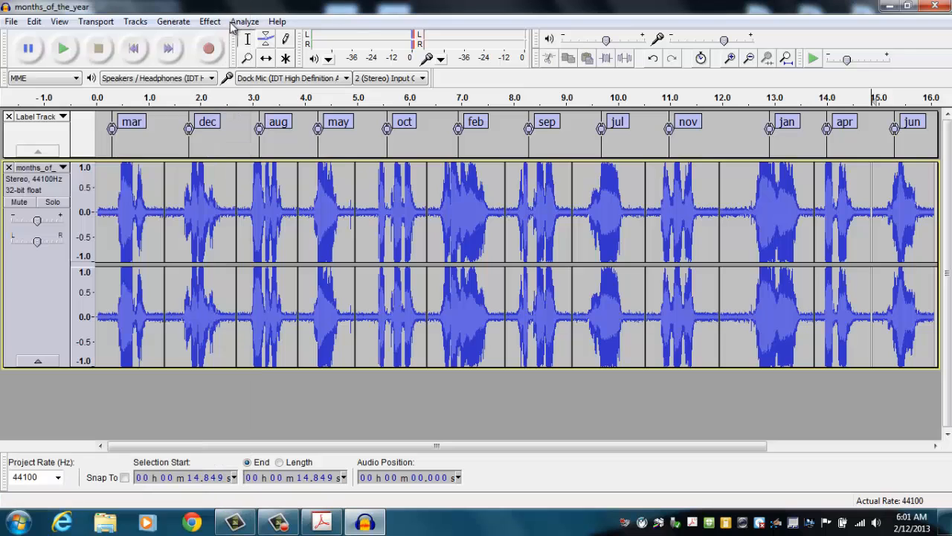
{"action": "left_click", "coordinate": [136, 21]}
{"action": "mouse_move", "coordinate": [156, 45]}
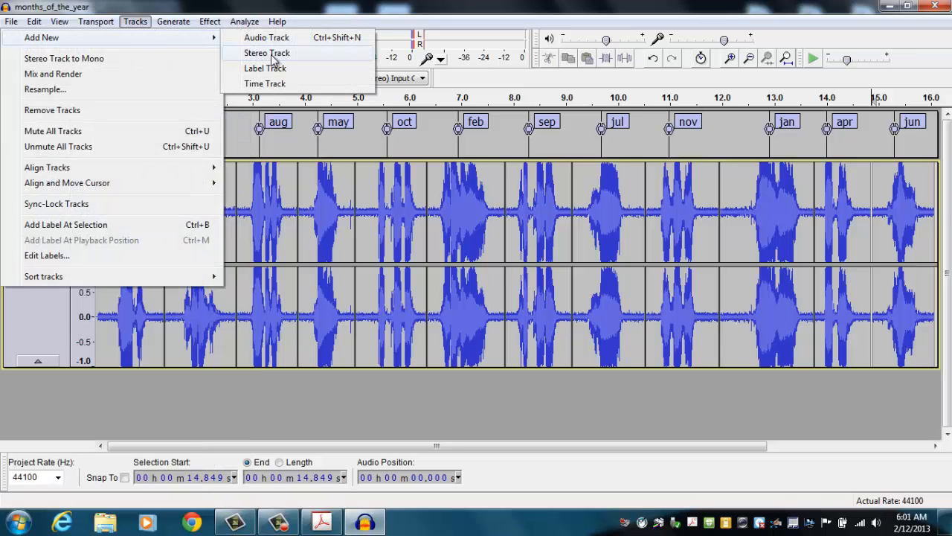
{"action": "left_click", "coordinate": [267, 52]}
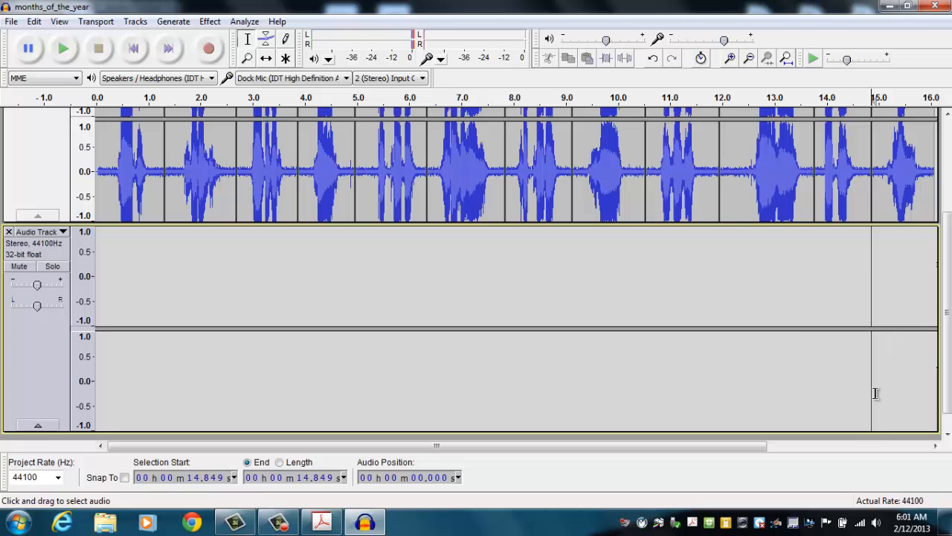
Switch to the Acrobat worksheet and read the section on moving the split clips onto the new track in the right order
{"action": "left_click_drag", "start_coordinate": [950, 354], "coordinate": [947, 263]}
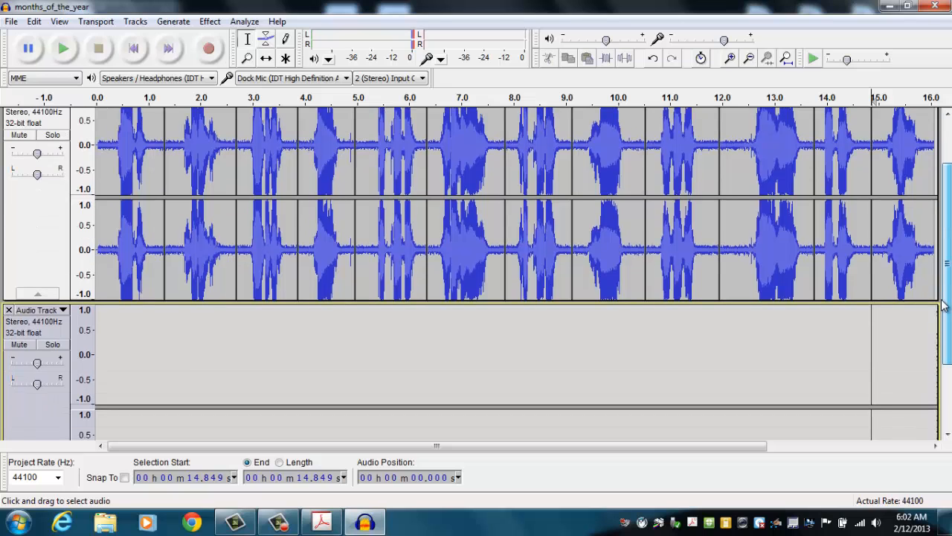
{"action": "left_click", "coordinate": [324, 523]}
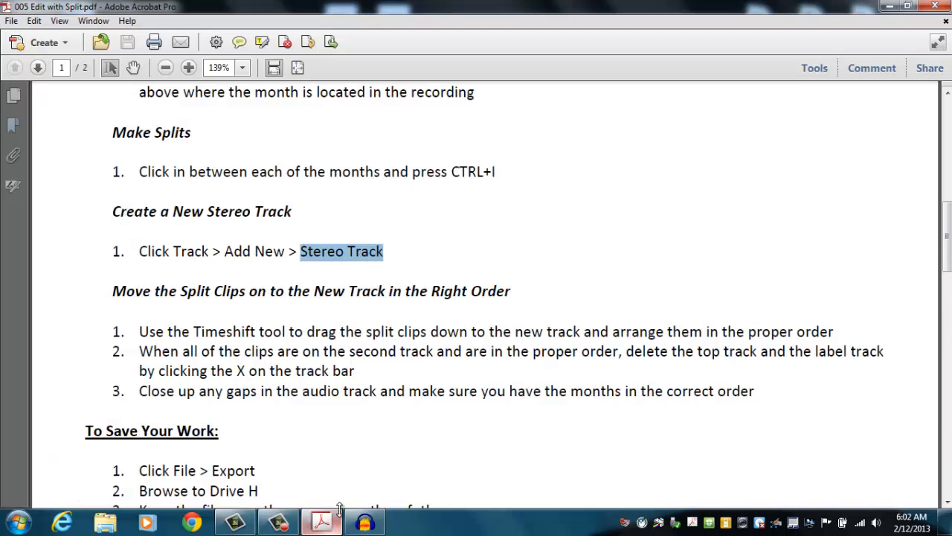
{"action": "scroll", "coordinate": [530, 409], "scroll_direction": "down", "scroll_amount": 1}
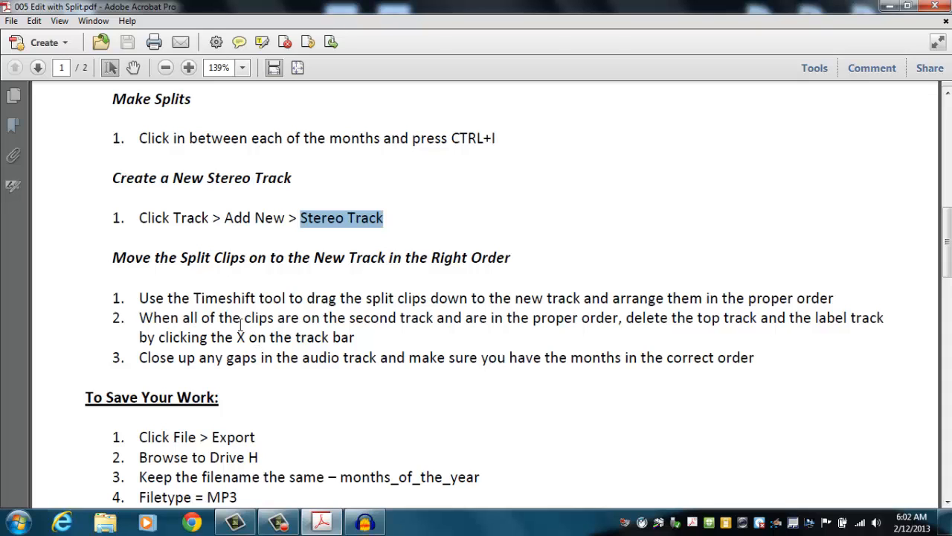
Switch back to Audacity and use the Time Shift tool to move the jan clip to the start of the new stereo track
{"action": "left_click", "coordinate": [365, 522]}
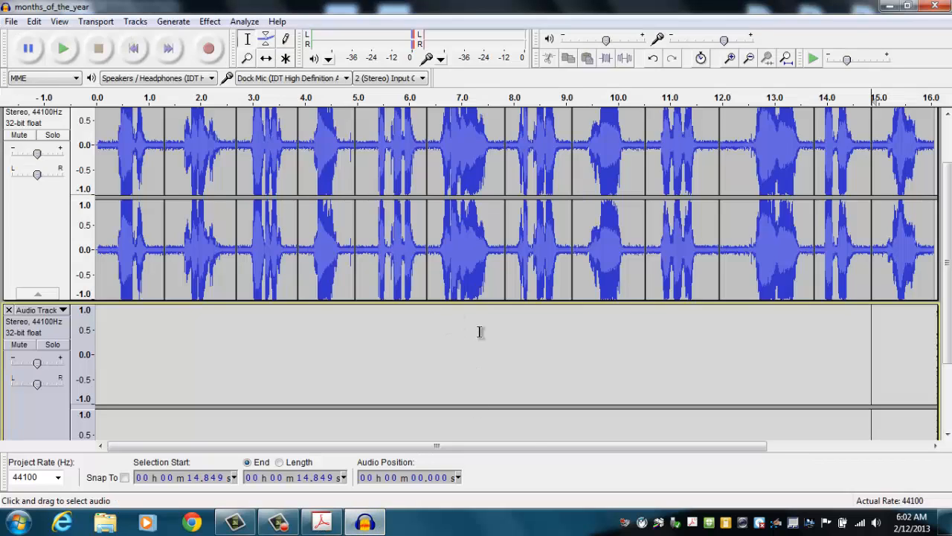
{"action": "scroll", "coordinate": [520, 343], "scroll_direction": "up", "scroll_amount": 3}
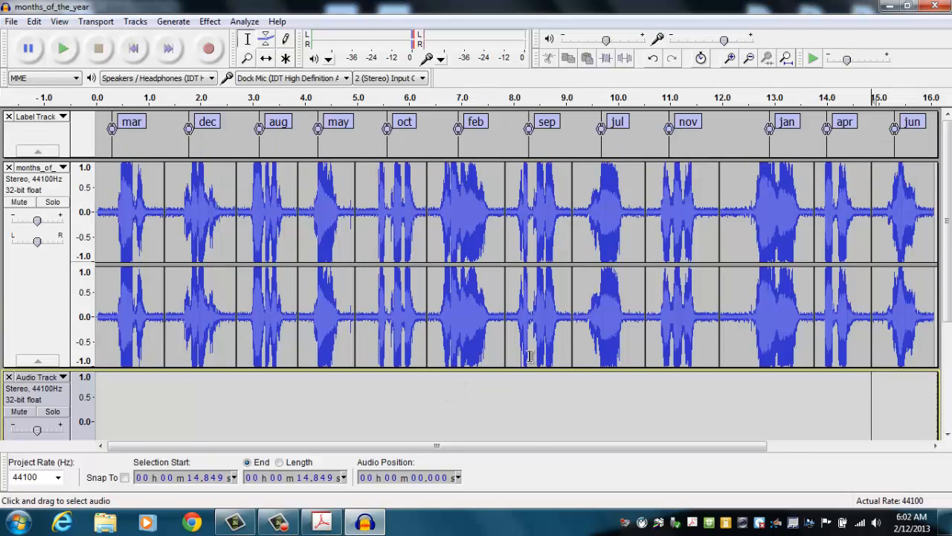
{"action": "left_click", "coordinate": [267, 58]}
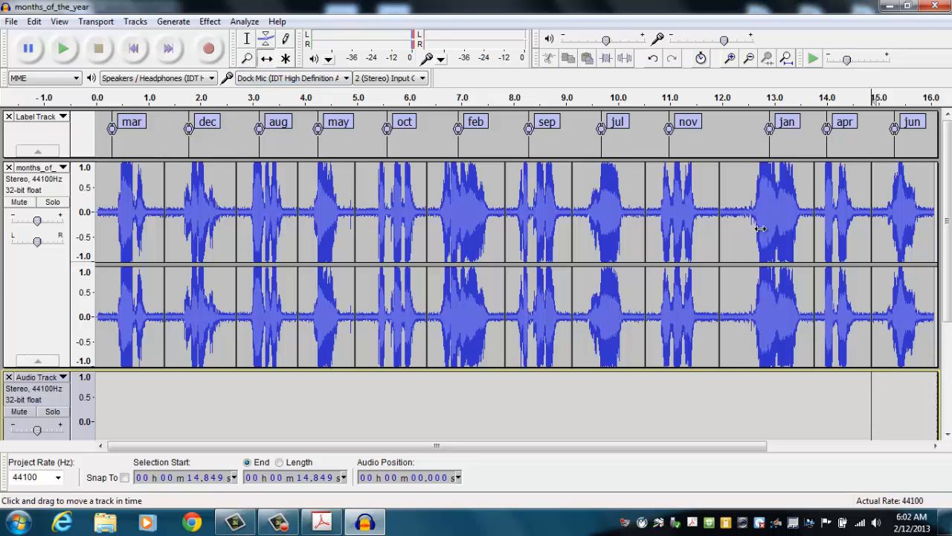
{"action": "left_click_drag", "start_coordinate": [776, 216], "coordinate": [137, 406]}
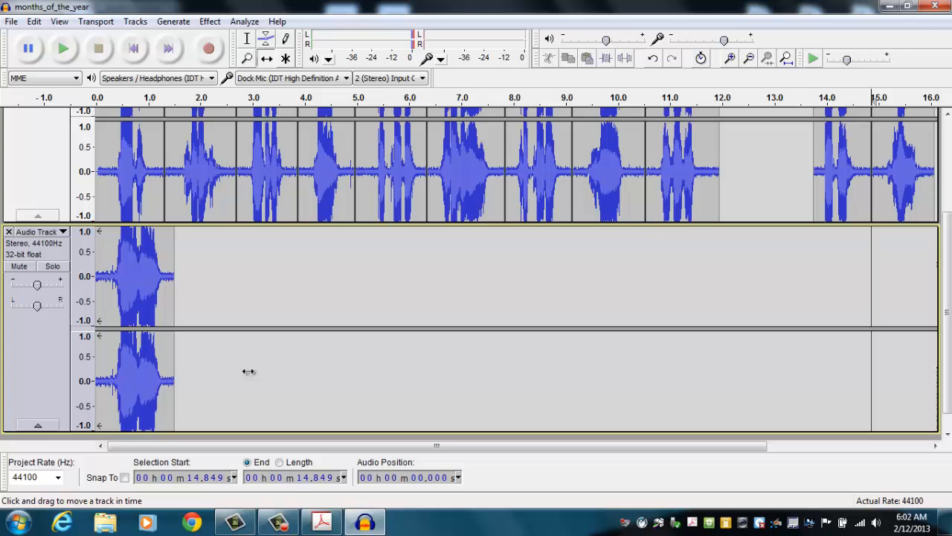
Move the feb and mar clips onto the new track, placing them directly after jan at about 1.5 and 3.0 s
{"action": "scroll", "coordinate": [764, 352], "scroll_direction": "up", "scroll_amount": 4}
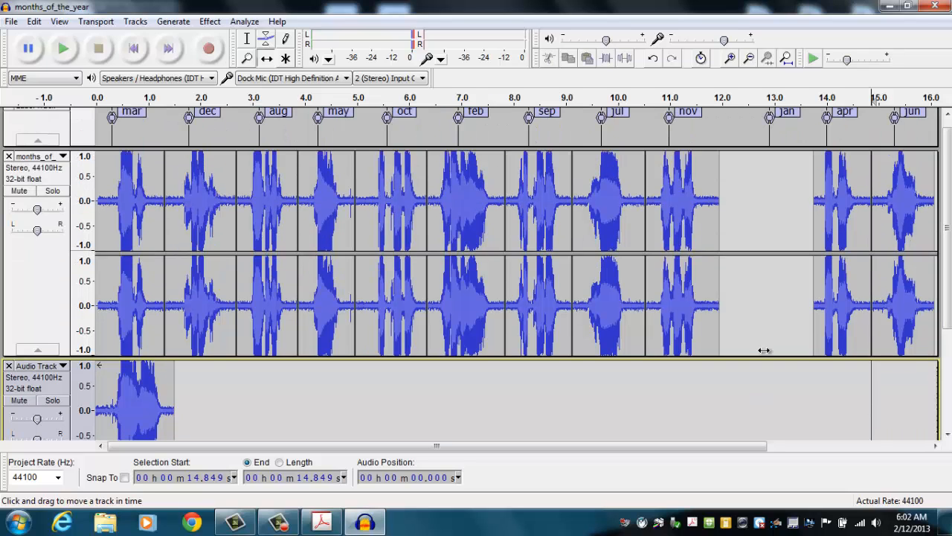
{"action": "scroll", "coordinate": [764, 353], "scroll_direction": "up", "scroll_amount": 1}
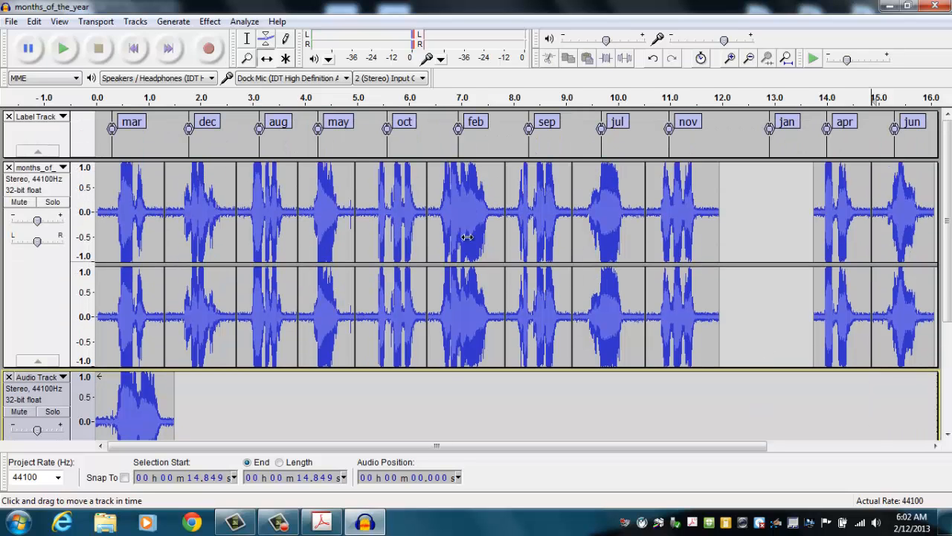
{"action": "left_click_drag", "start_coordinate": [466, 211], "coordinate": [217, 401]}
{"action": "scroll", "coordinate": [280, 398], "scroll_direction": "down", "scroll_amount": 3}
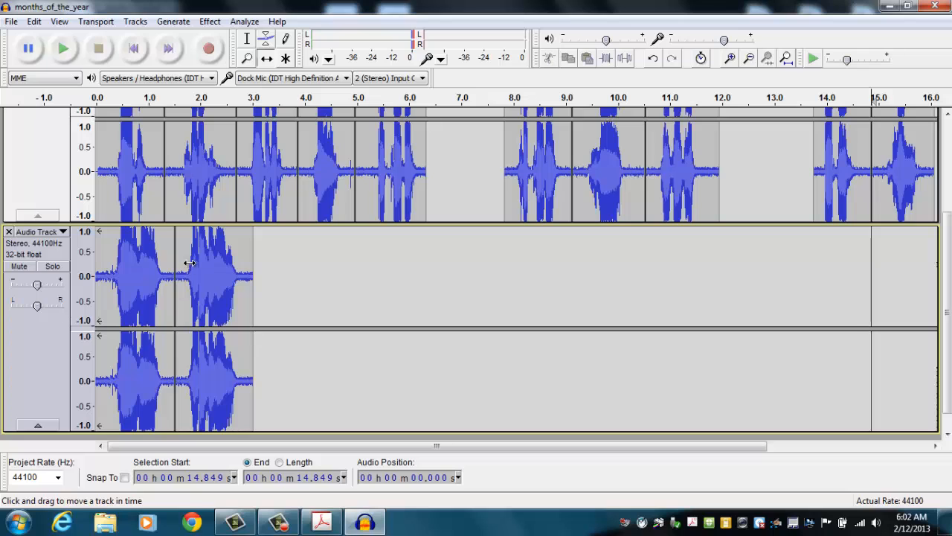
{"action": "scroll", "coordinate": [348, 306], "scroll_direction": "up", "scroll_amount": 3}
{"action": "scroll", "coordinate": [349, 306], "scroll_direction": "up", "scroll_amount": 1}
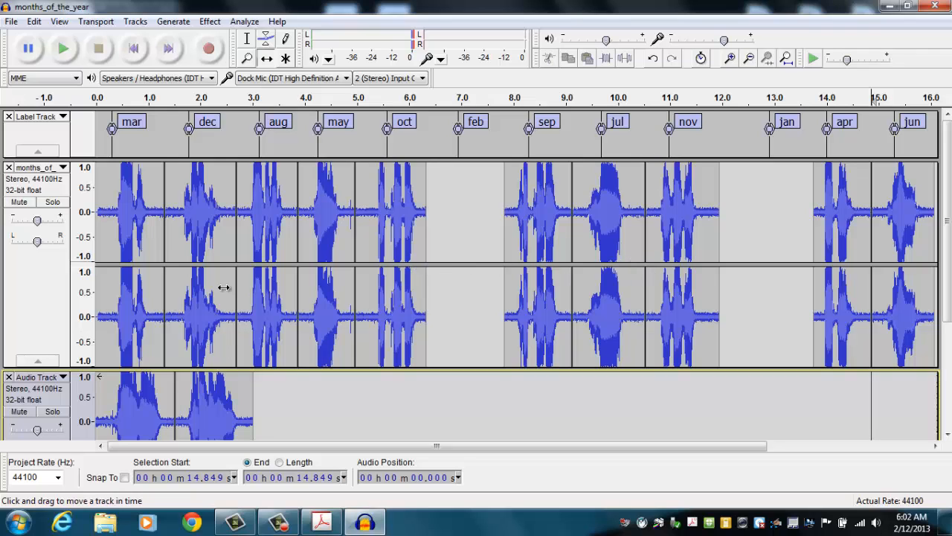
{"action": "left_click_drag", "start_coordinate": [128, 231], "coordinate": [284, 411]}
{"action": "scroll", "coordinate": [284, 411], "scroll_direction": "down", "scroll_amount": 3}
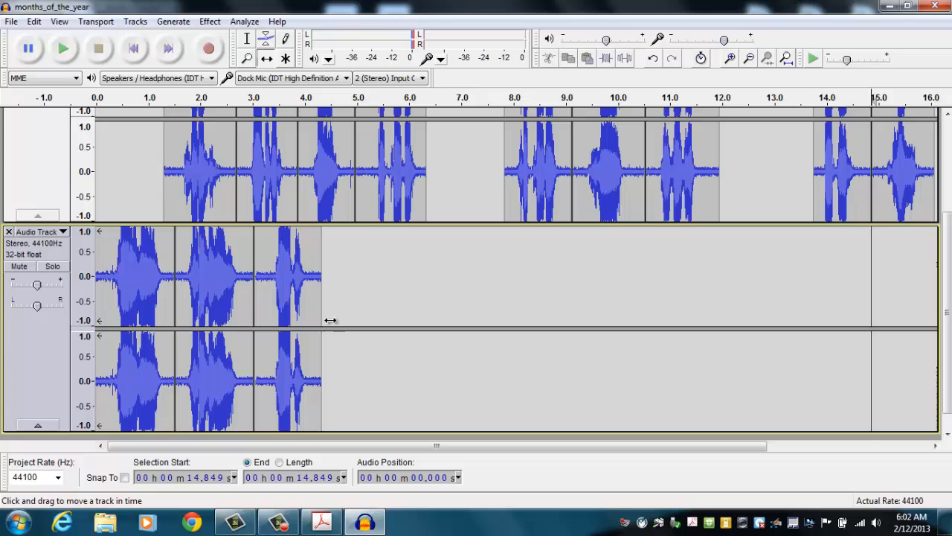
Move the apr and may clips onto the new track directly after mar, starting at about 4.3 and 5.4 s
{"action": "scroll", "coordinate": [332, 322], "scroll_direction": "up", "scroll_amount": 3}
{"action": "left_click_drag", "start_coordinate": [837, 215], "coordinate": [343, 444]}
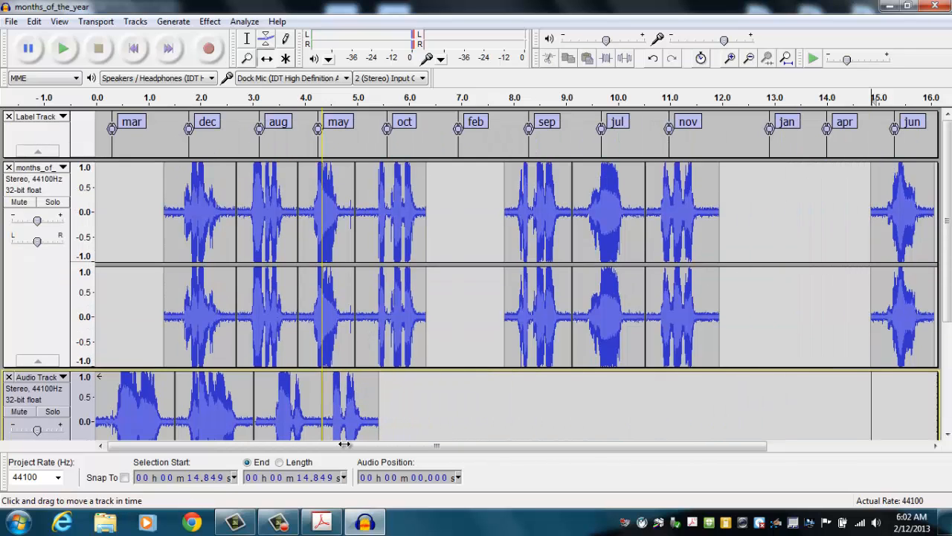
{"action": "scroll", "coordinate": [610, 345], "scroll_direction": "down", "scroll_amount": 3}
{"action": "scroll", "coordinate": [610, 346], "scroll_direction": "up", "scroll_amount": 3}
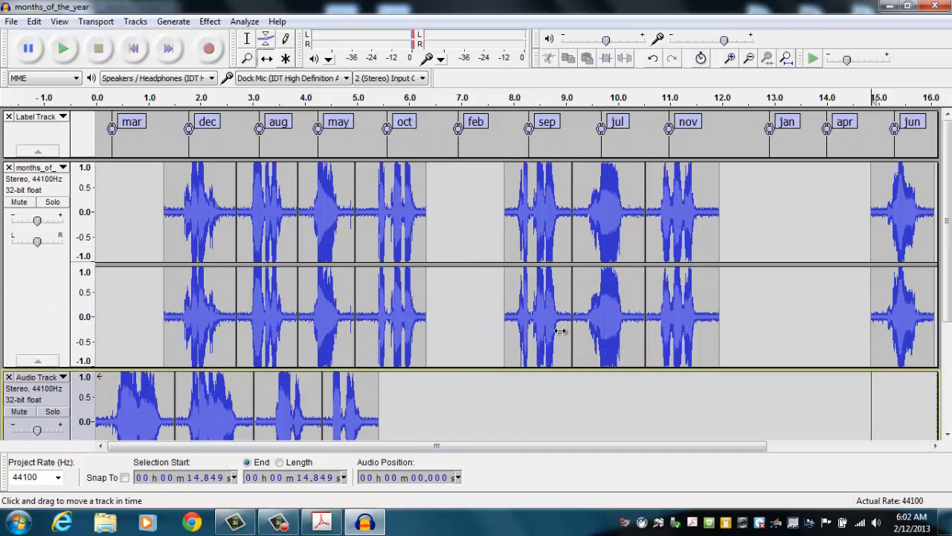
{"action": "left_click_drag", "start_coordinate": [336, 257], "coordinate": [398, 424]}
{"action": "scroll", "coordinate": [413, 372], "scroll_direction": "down", "scroll_amount": 3}
Move the jun and jul clips onto the new track directly after may, starting at about 6.5 and 7.7 s
{"action": "scroll", "coordinate": [413, 372], "scroll_direction": "up", "scroll_amount": 3}
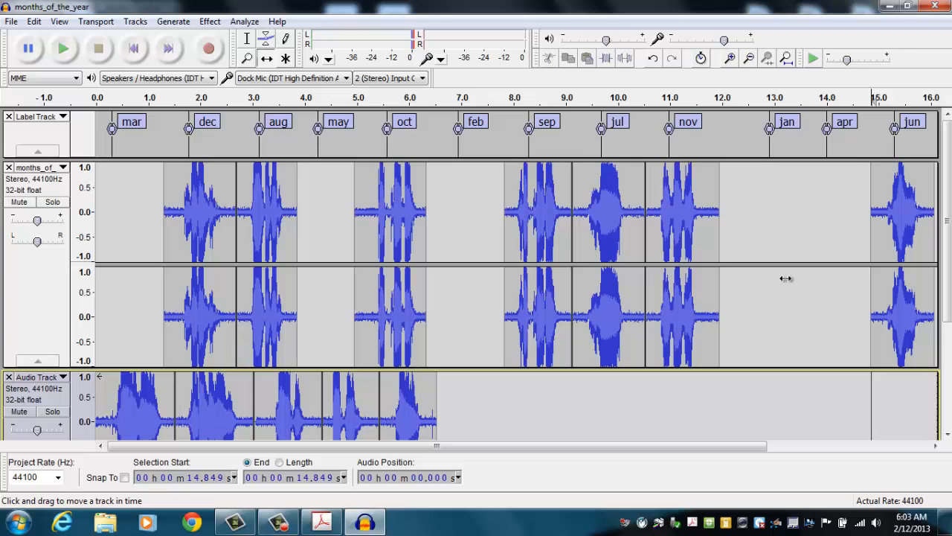
{"action": "left_click_drag", "start_coordinate": [917, 216], "coordinate": [473, 445]}
{"action": "scroll", "coordinate": [536, 298], "scroll_direction": "down", "scroll_amount": 3}
{"action": "scroll", "coordinate": [541, 276], "scroll_direction": "up", "scroll_amount": 3}
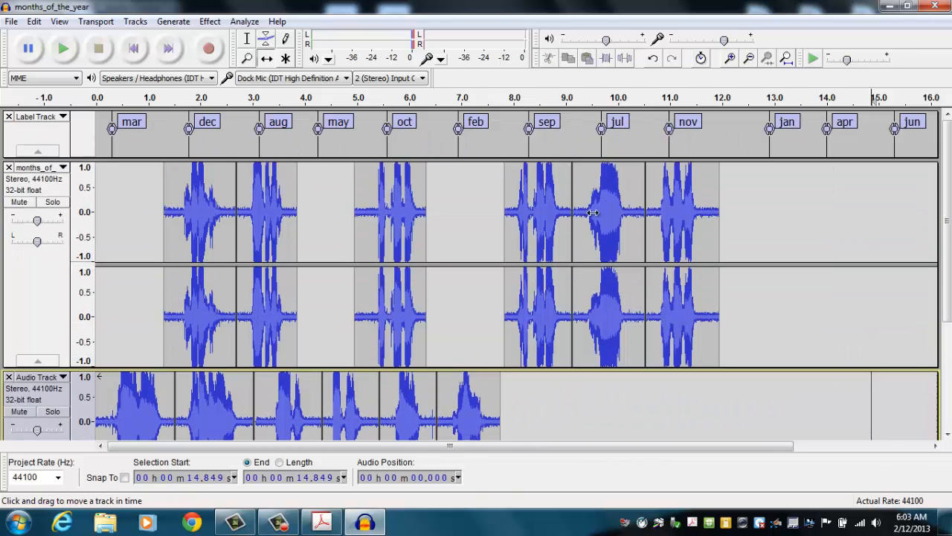
{"action": "left_click_drag", "start_coordinate": [593, 213], "coordinate": [519, 409]}
{"action": "scroll", "coordinate": [513, 402], "scroll_direction": "down", "scroll_amount": 3}
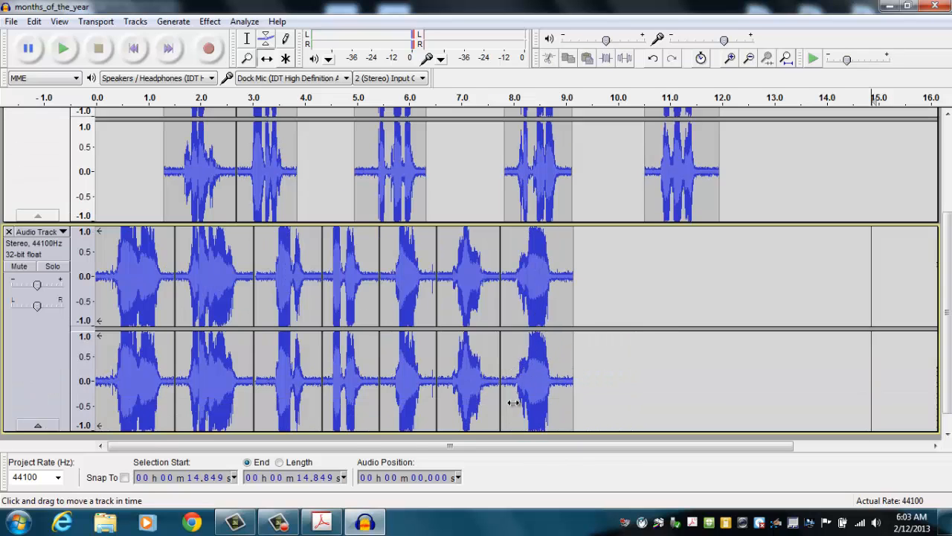
Move the aug and sep clips onto the new track directly after jul, starting at about 9.1 and 10.3 s
{"action": "scroll", "coordinate": [536, 341], "scroll_direction": "up", "scroll_amount": 3}
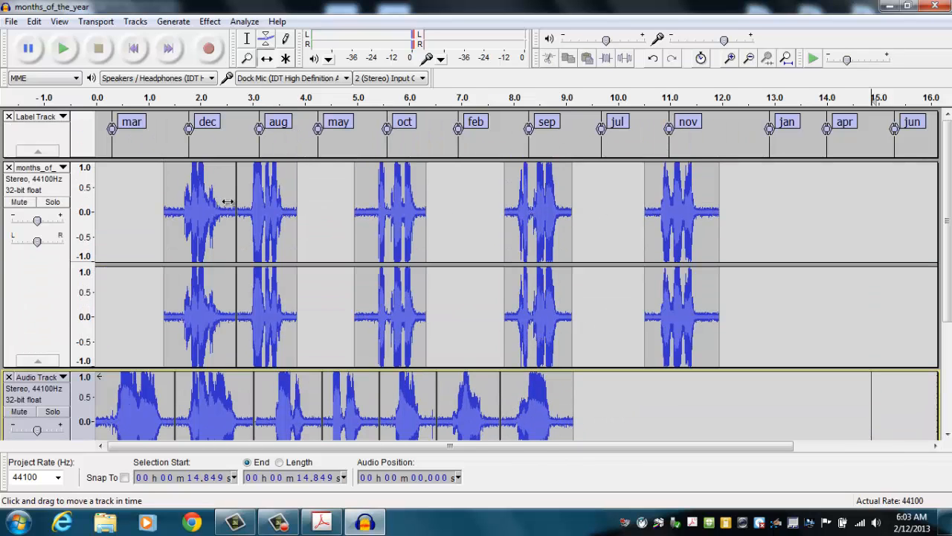
{"action": "left_click_drag", "start_coordinate": [277, 223], "coordinate": [617, 421]}
{"action": "scroll", "coordinate": [538, 358], "scroll_direction": "down", "scroll_amount": 3}
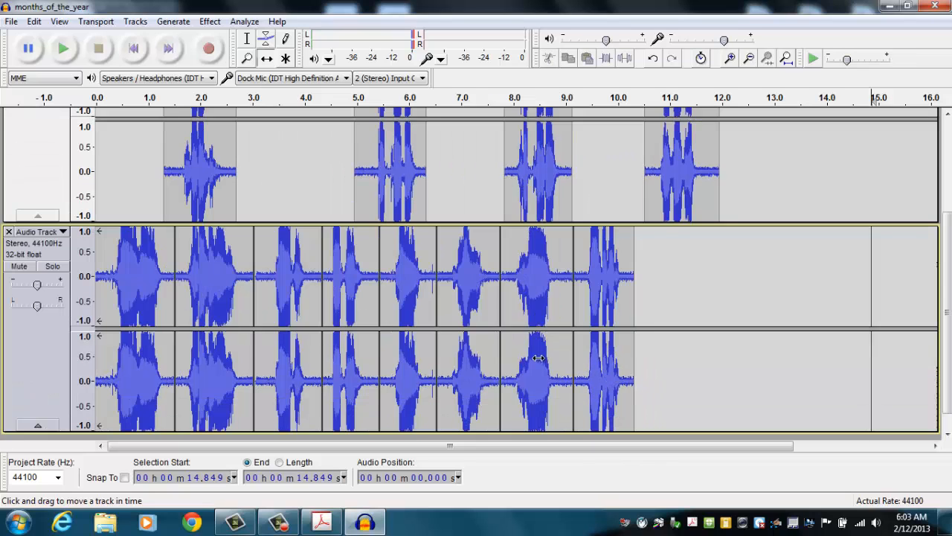
{"action": "scroll", "coordinate": [538, 357], "scroll_direction": "up", "scroll_amount": 3}
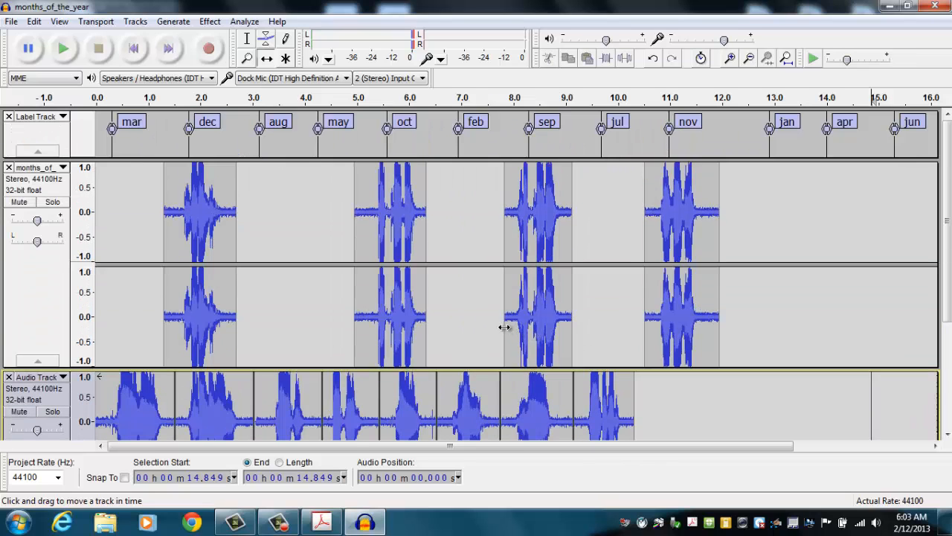
{"action": "left_click_drag", "start_coordinate": [551, 243], "coordinate": [669, 420]}
{"action": "scroll", "coordinate": [650, 418], "scroll_direction": "down", "scroll_amount": 3}
Move the oct, nov and dec clips onto the new track directly after sep, at about 11.6, 12.9 and 14.4 s
{"action": "scroll", "coordinate": [570, 343], "scroll_direction": "up", "scroll_amount": 3}
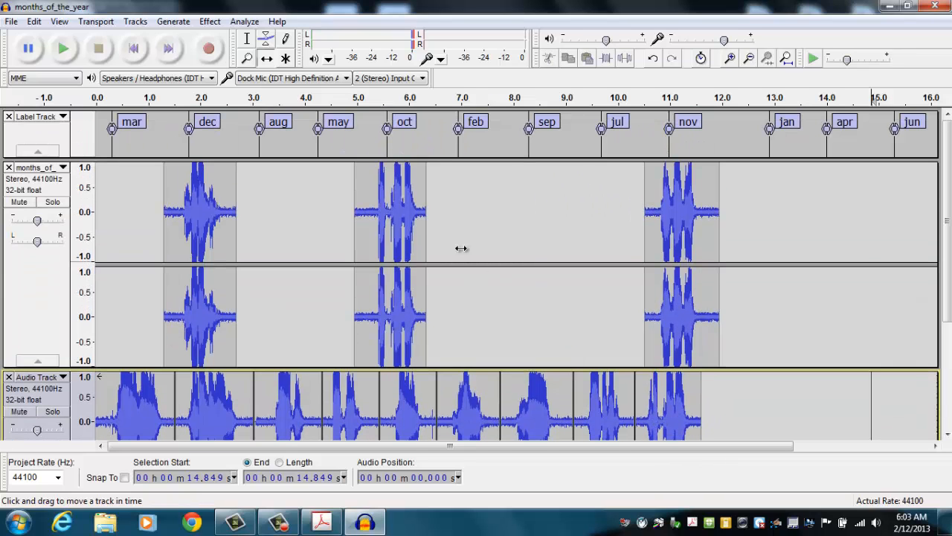
{"action": "left_click_drag", "start_coordinate": [372, 215], "coordinate": [706, 413]}
{"action": "scroll", "coordinate": [618, 342], "scroll_direction": "down", "scroll_amount": 3}
{"action": "scroll", "coordinate": [610, 340], "scroll_direction": "up", "scroll_amount": 3}
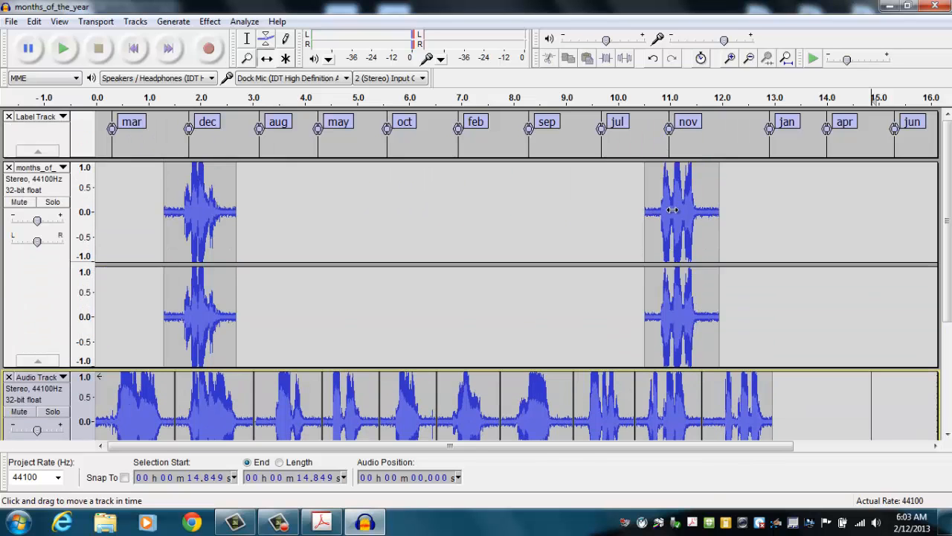
{"action": "left_click_drag", "start_coordinate": [674, 210], "coordinate": [801, 418]}
{"action": "scroll", "coordinate": [796, 417], "scroll_direction": "down", "scroll_amount": 3}
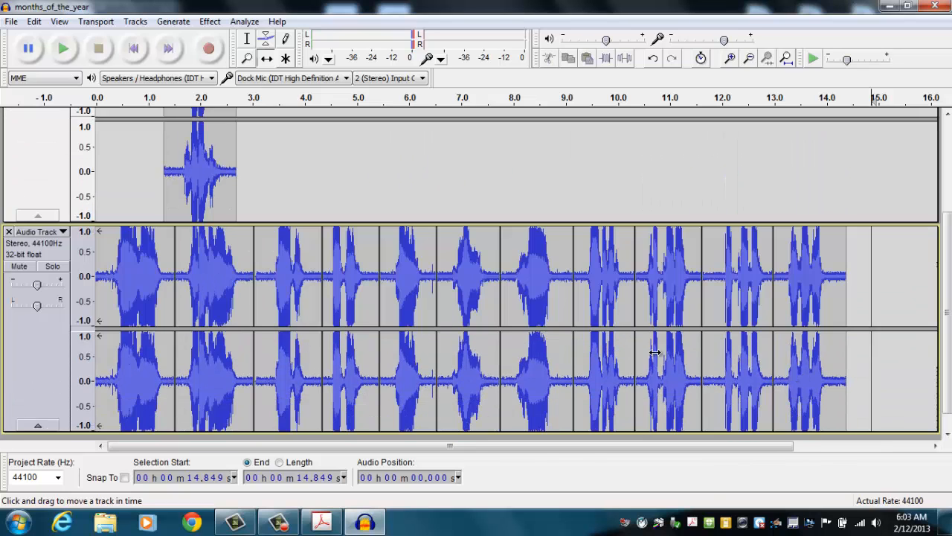
{"action": "left_click_drag", "start_coordinate": [205, 156], "coordinate": [882, 282]}
Delete the emptied months_of_the_year track and the label track, keeping only the new stereo track
{"action": "scroll", "coordinate": [654, 251], "scroll_direction": "up", "scroll_amount": 5}
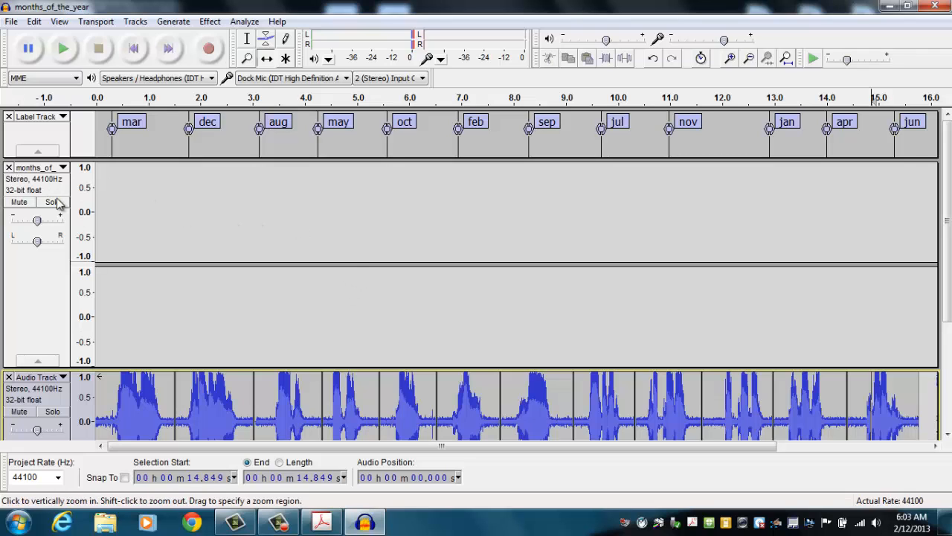
{"action": "left_click", "coordinate": [9, 167]}
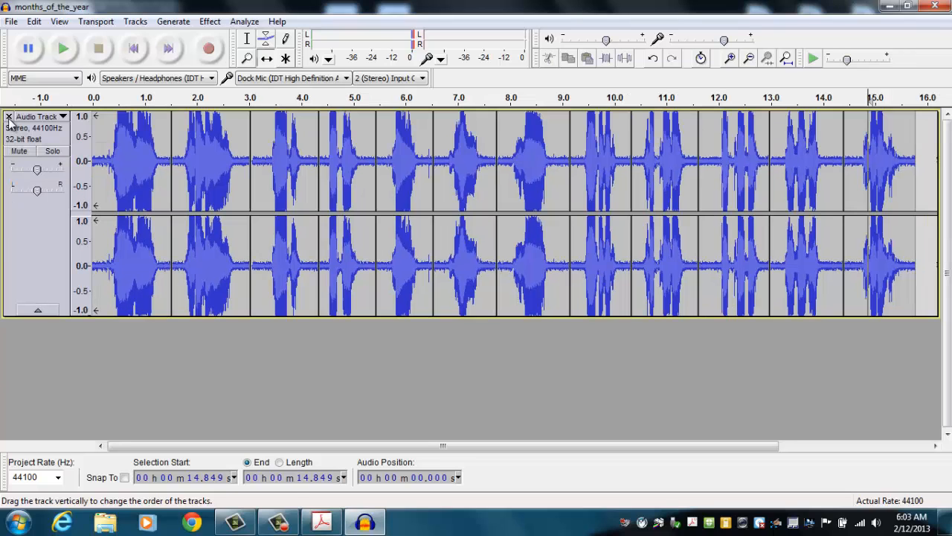
{"action": "left_click", "coordinate": [9, 116]}
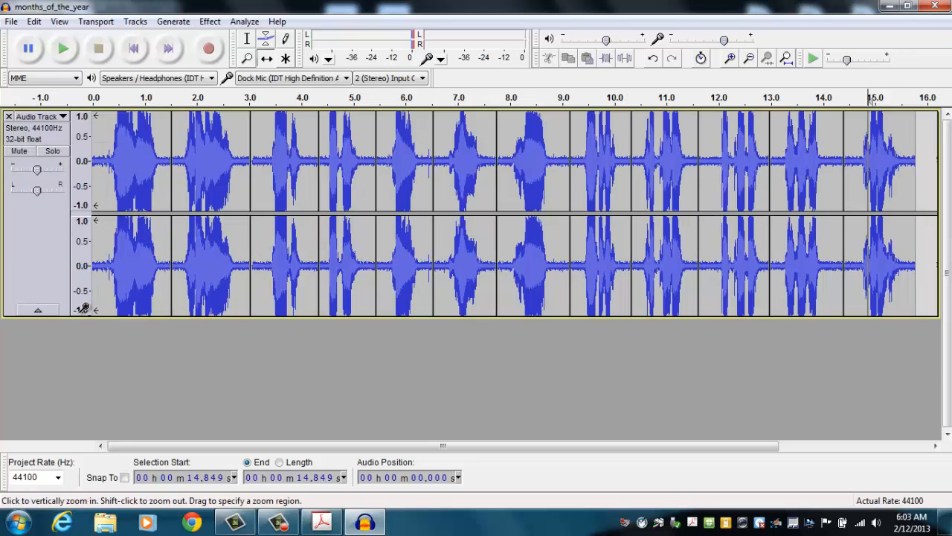
Play the rearranged track from the beginning to check the month order, and stop playback
{"action": "left_click", "coordinate": [132, 49]}
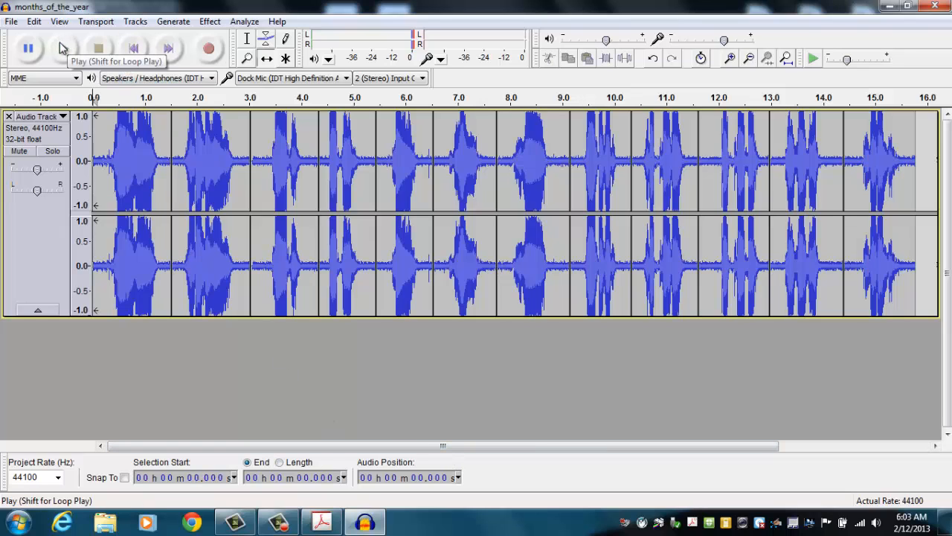
{"action": "left_click", "coordinate": [62, 49]}
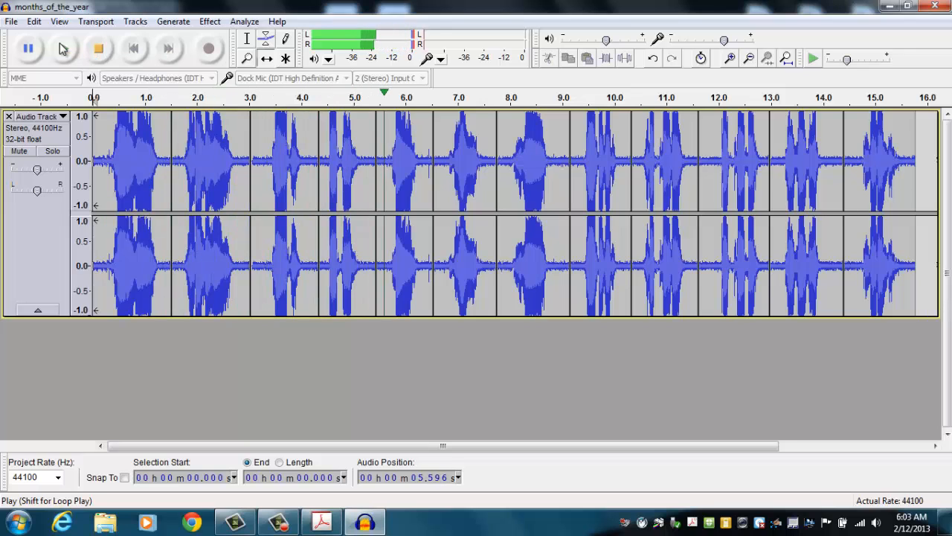
{"action": "left_click", "coordinate": [100, 52]}
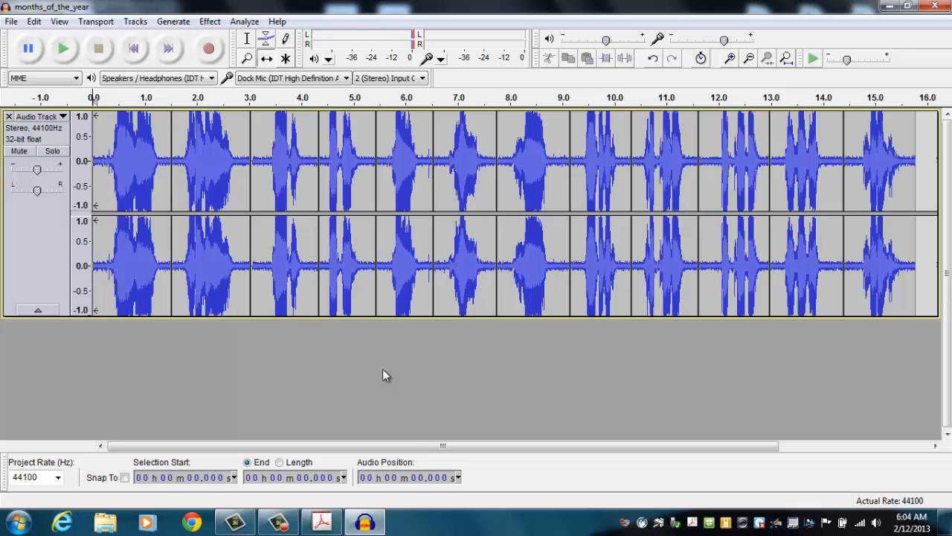
Export the audio to drive H as the MP3 file months_of_the_year, replacing the existing file and leaving the metadata blank
{"action": "left_click", "coordinate": [11, 22]}
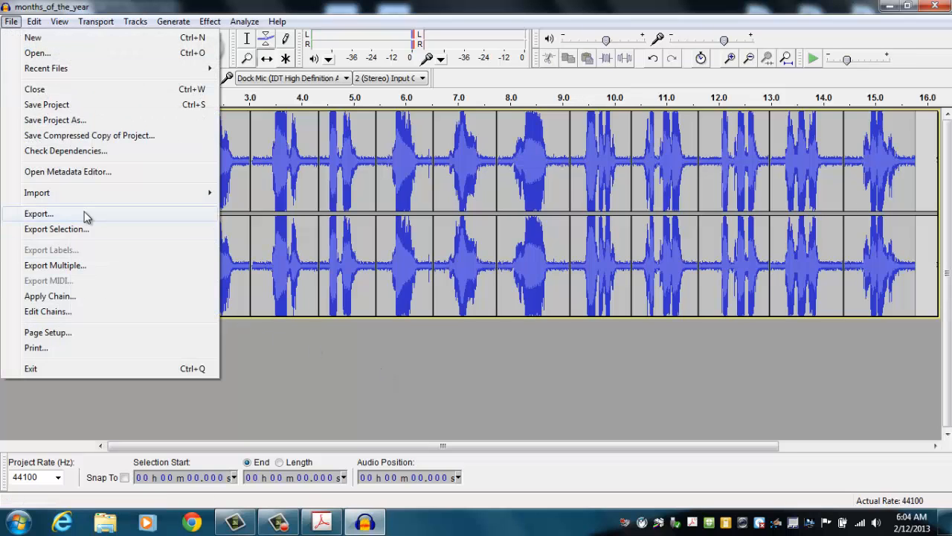
{"action": "left_click", "coordinate": [85, 212]}
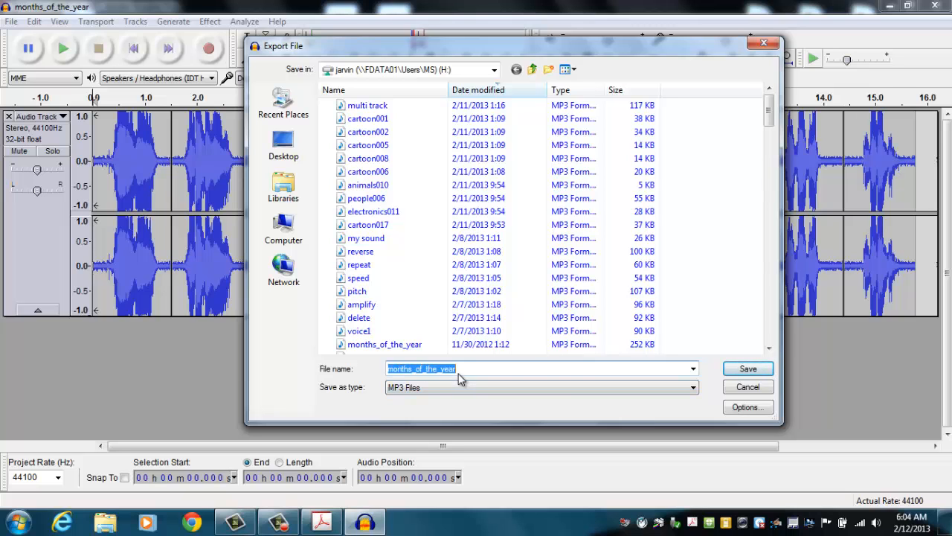
{"action": "left_click", "coordinate": [740, 375]}
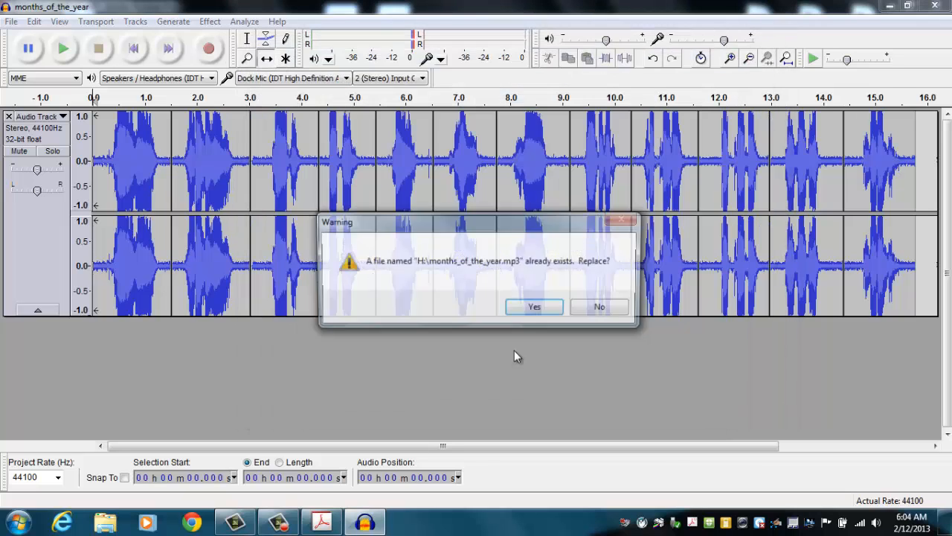
{"action": "left_click", "coordinate": [514, 312]}
{"action": "left_click", "coordinate": [564, 317]}
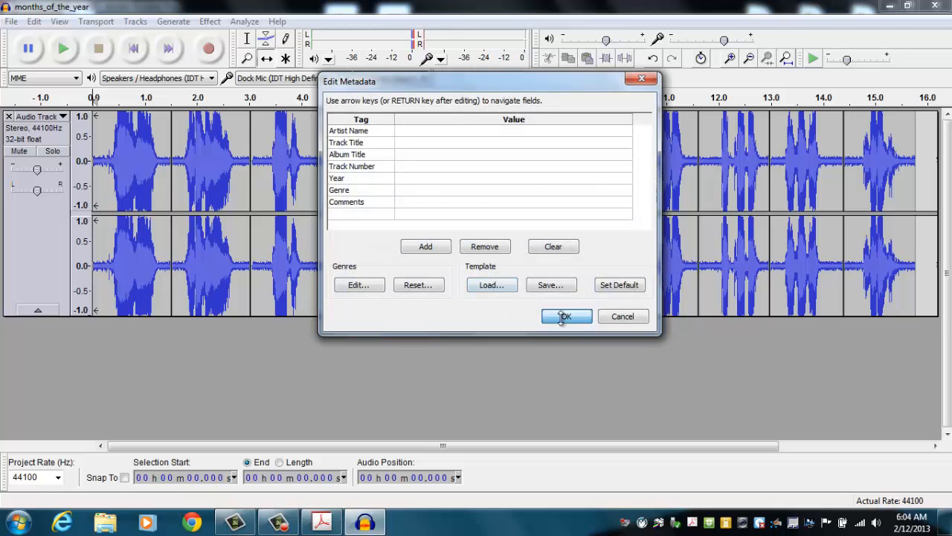